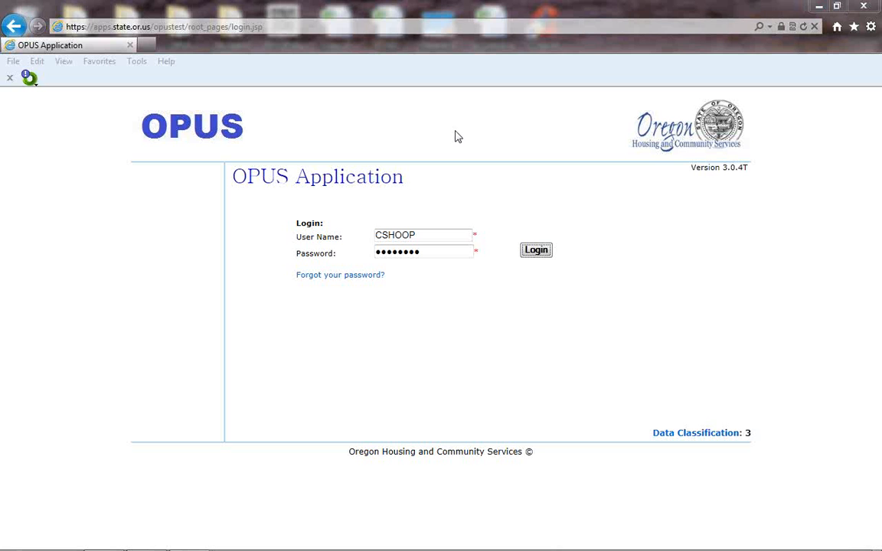
Log in with the prefilled credentials, accept the access warning, and enter the WEATHERIZATION module for agency CSA.
left_click(533, 251)
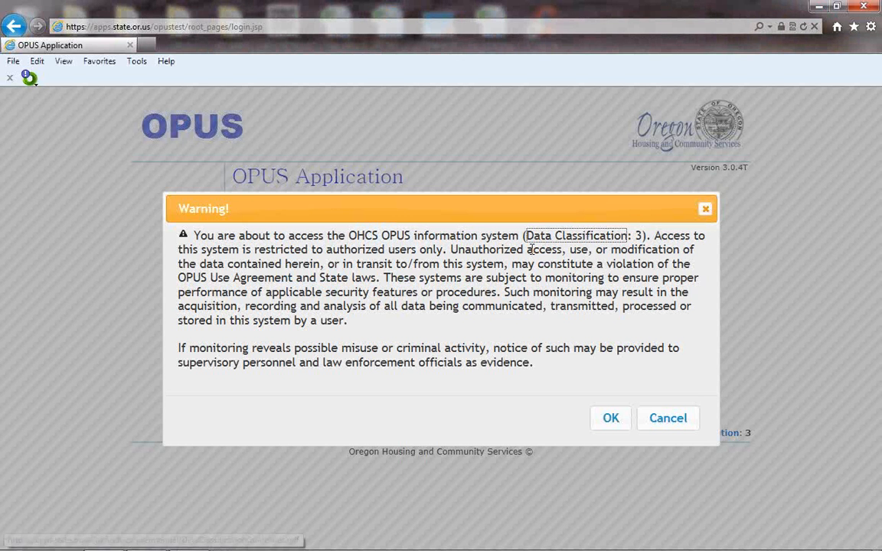
left_click(612, 421)
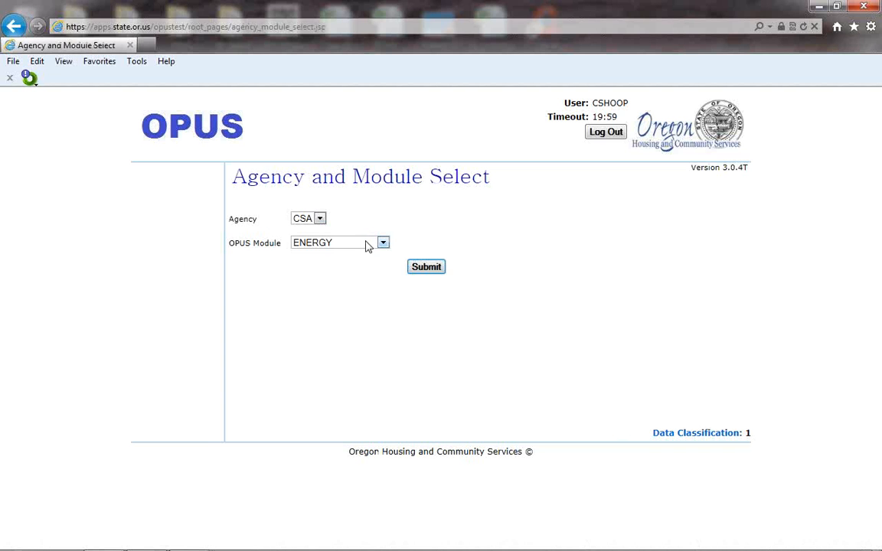
left_click(382, 243)
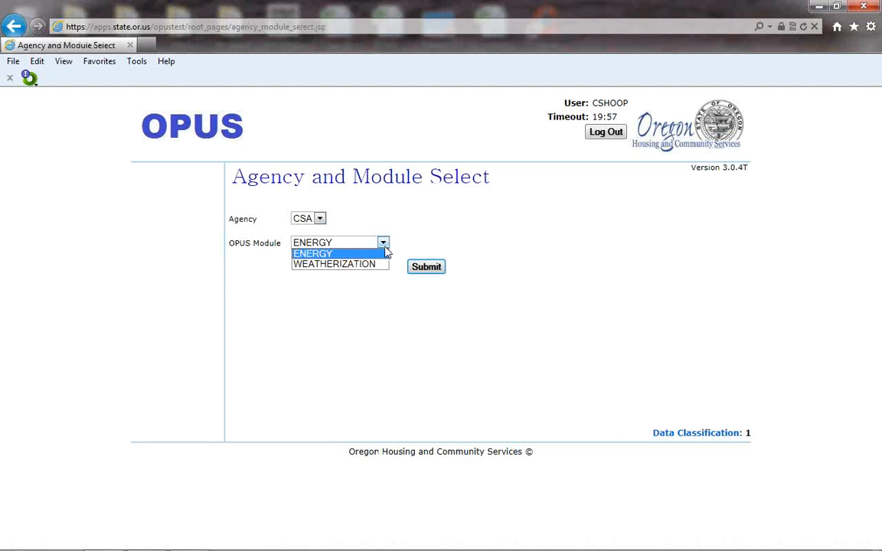
left_click(364, 262)
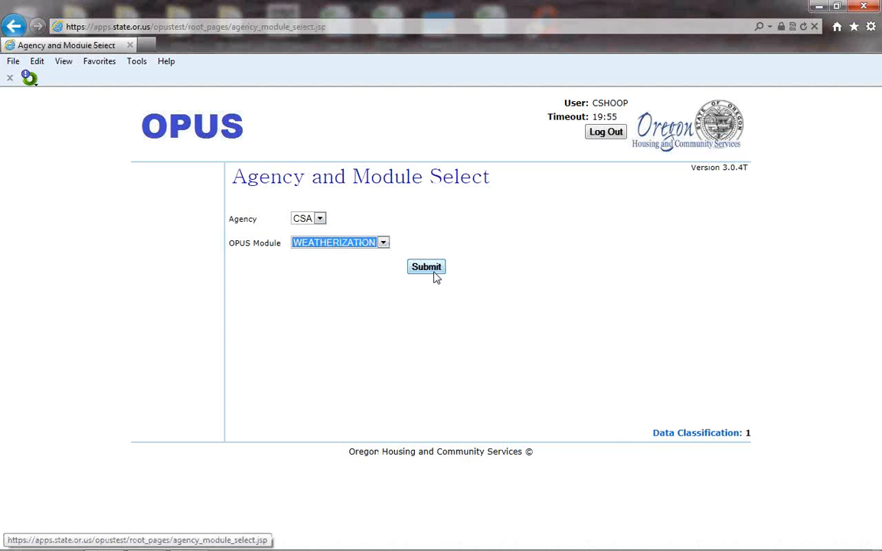
left_click(425, 270)
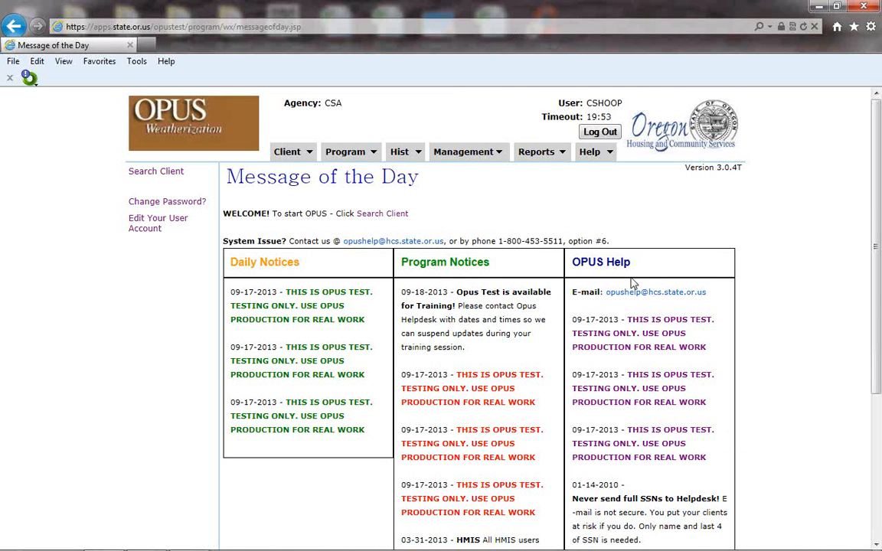
Open the Weatherization user manual page to view its list of sections.
mouse_move(601, 157)
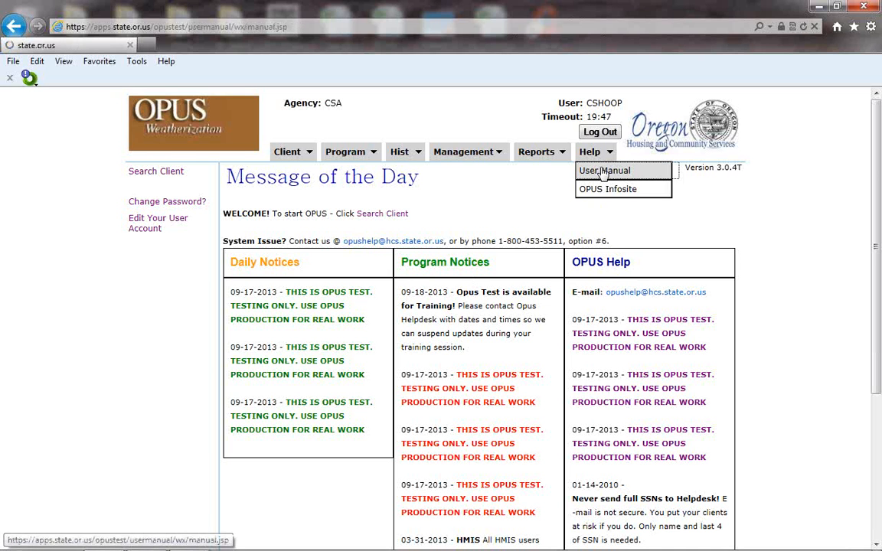
left_click(603, 171)
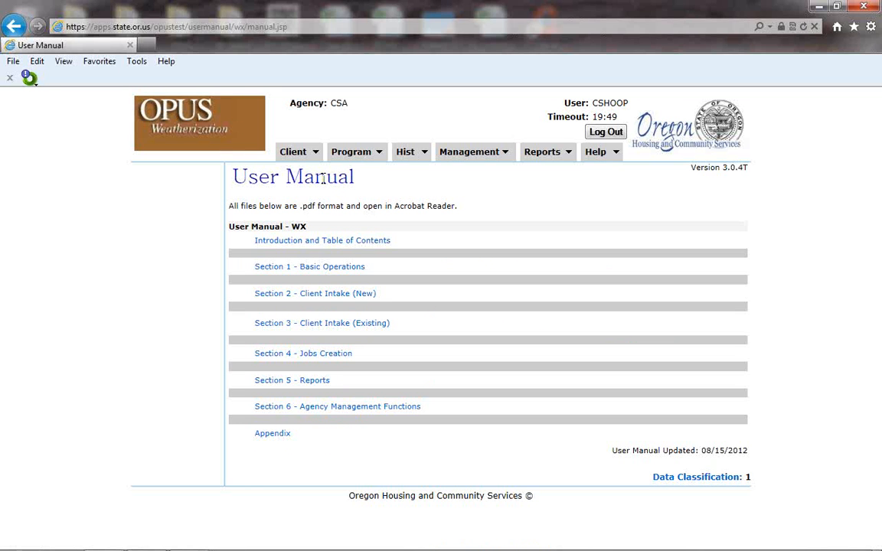
Search for the client by first and last name and open the matching client's record.
mouse_move(290, 153)
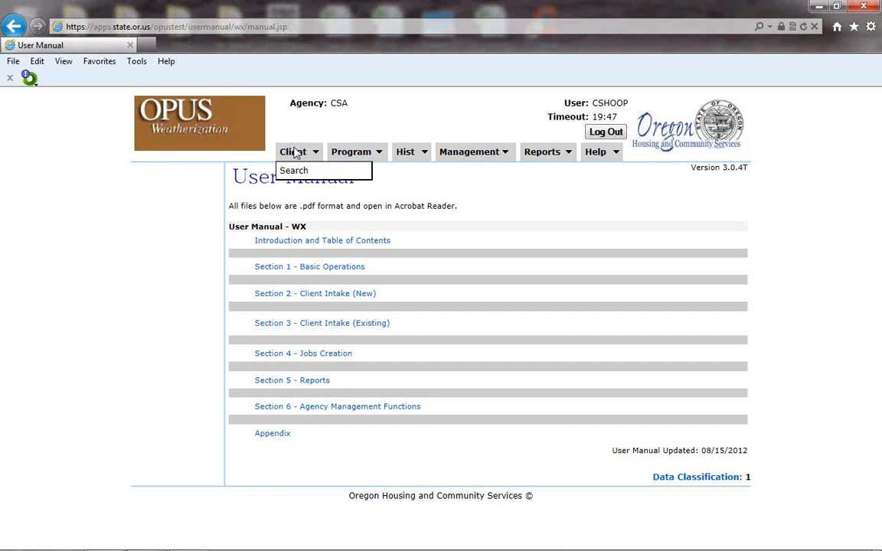
left_click(302, 173)
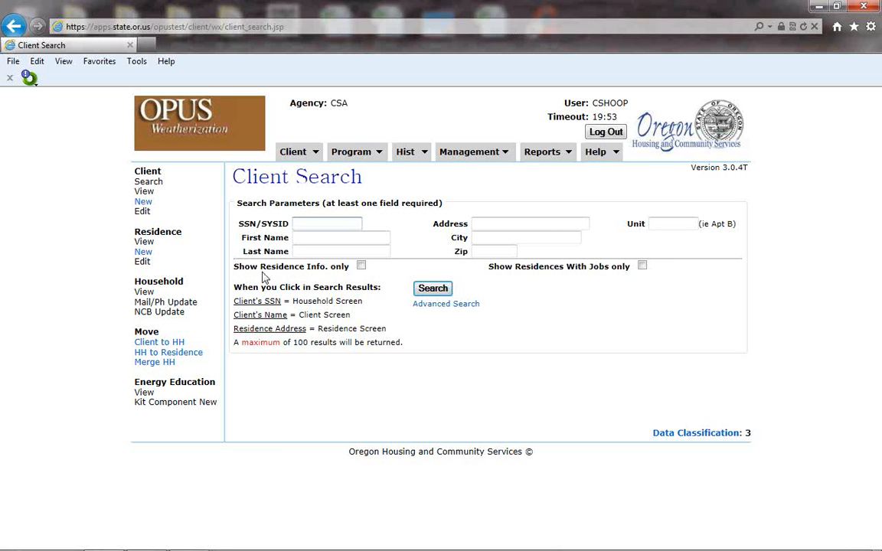
left_click(325, 238)
type("robert")
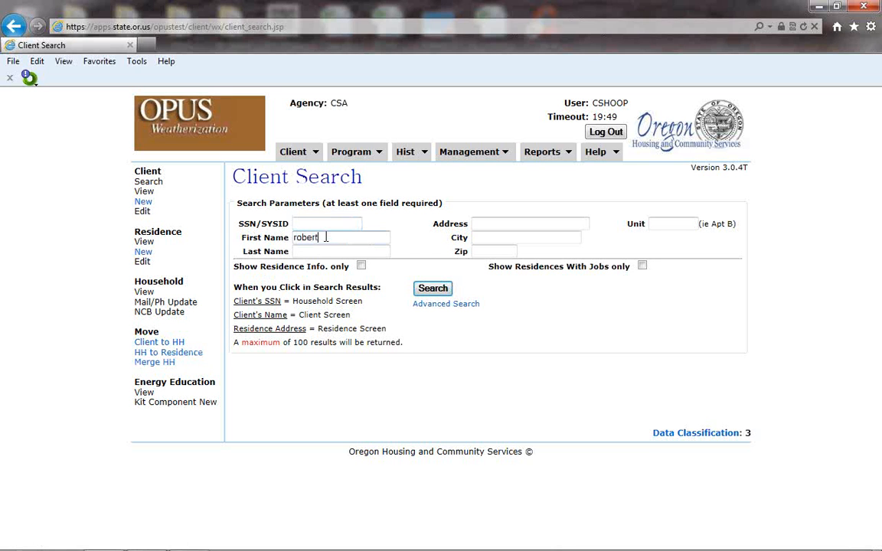
left_click(331, 251)
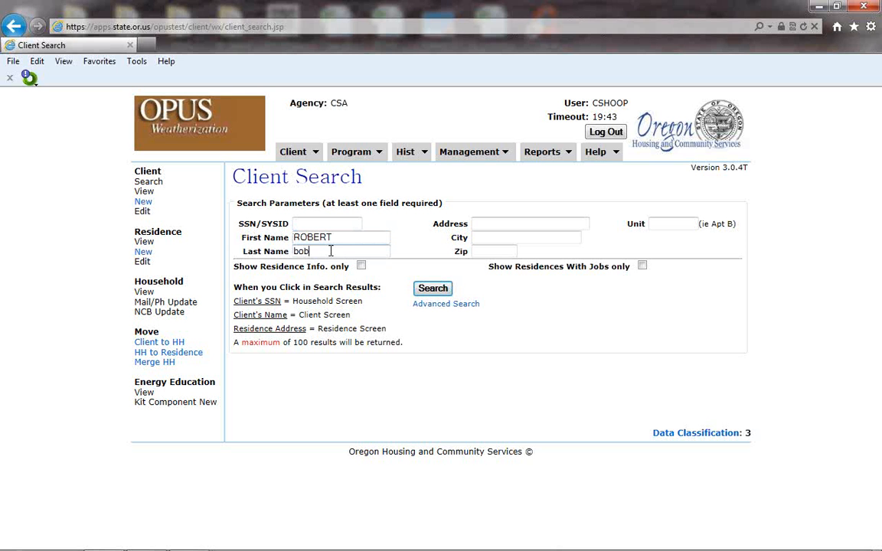
left_click(433, 291)
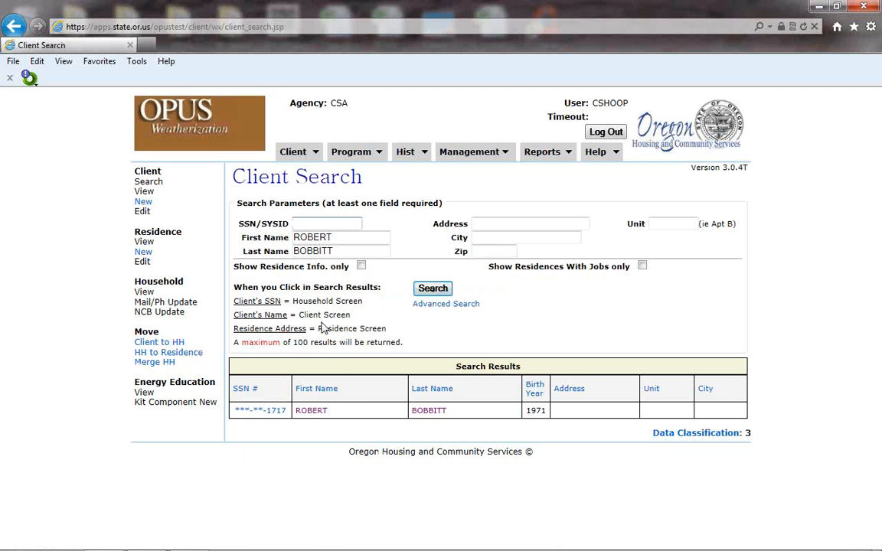
left_click(315, 417)
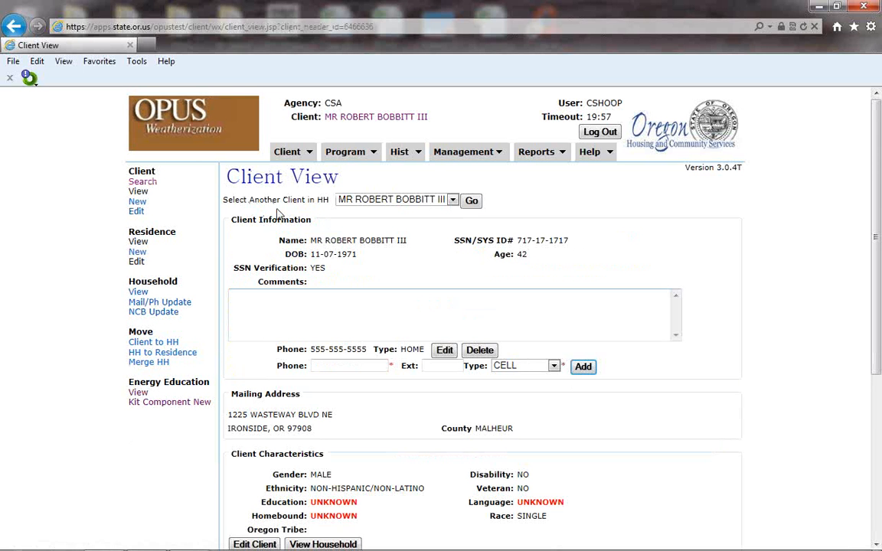
Open the client's Energy Education view and delete the 11-07-2013 CLASSROOM SESSION entry.
left_click(139, 393)
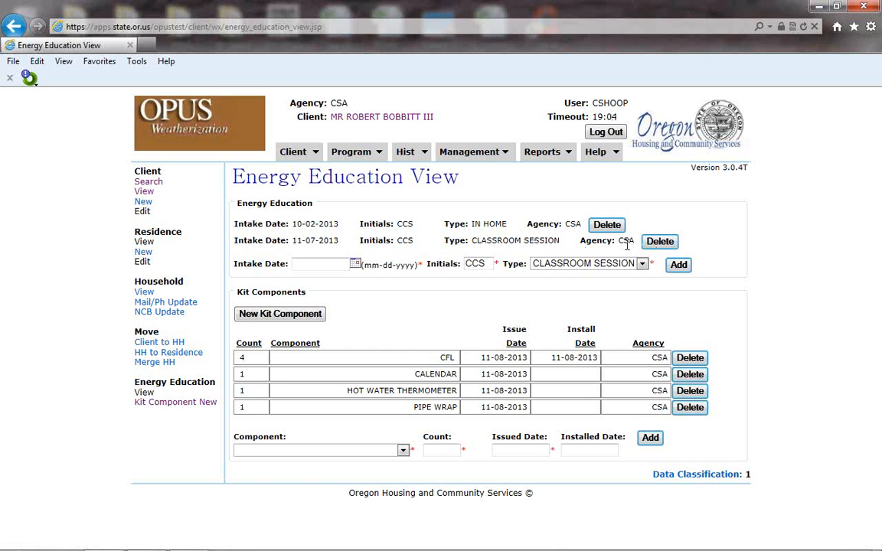
left_click(657, 242)
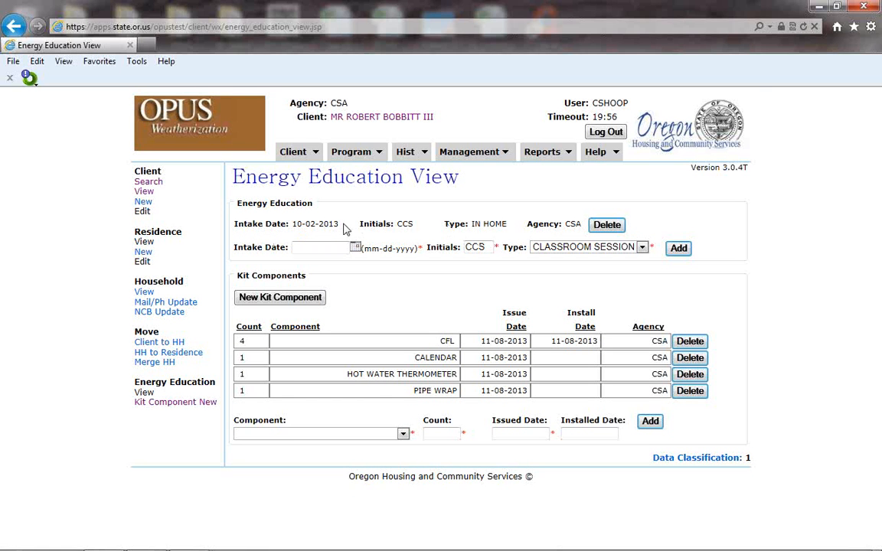
Add an energy education entry with intake date 11-08-2013 and type DURING INTAKE.
left_click(327, 248)
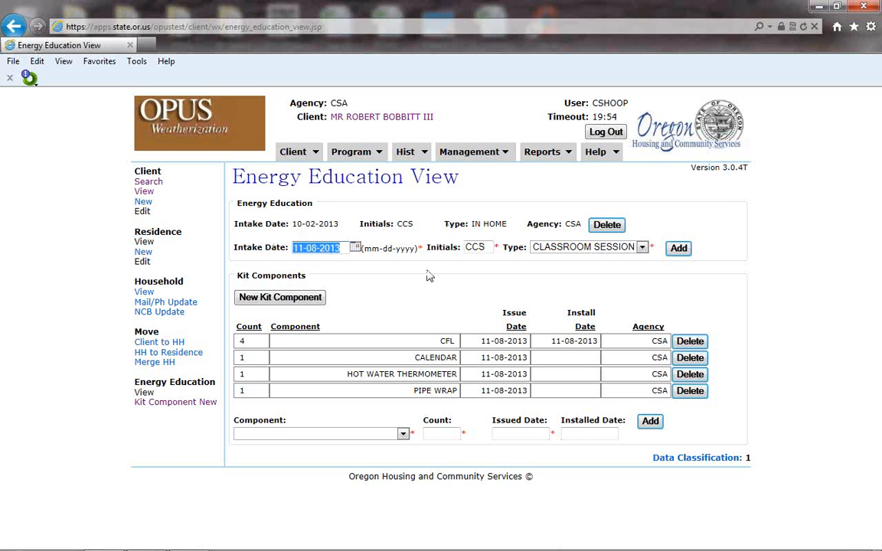
left_click(642, 247)
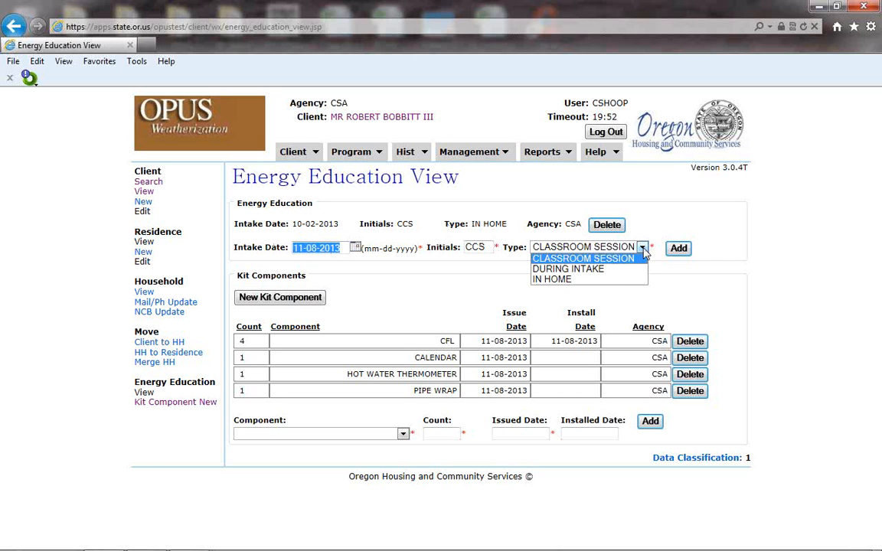
left_click(582, 268)
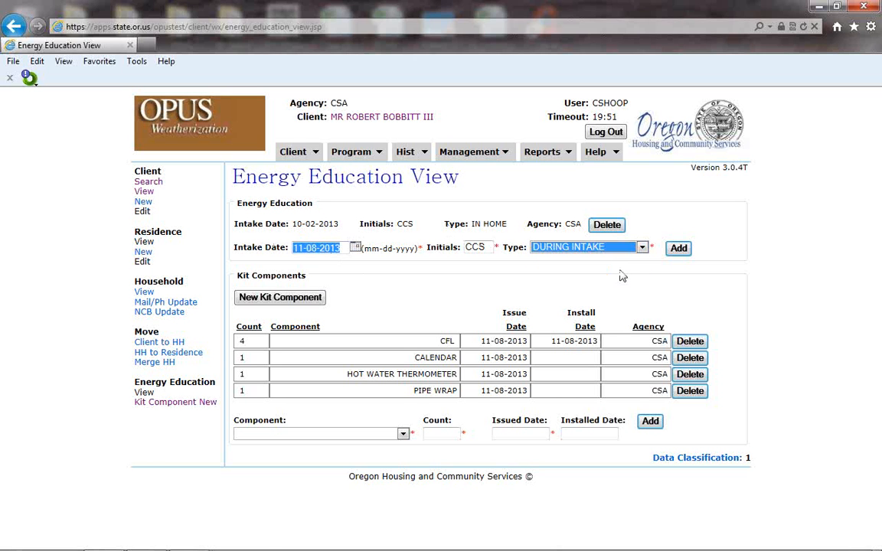
left_click(677, 252)
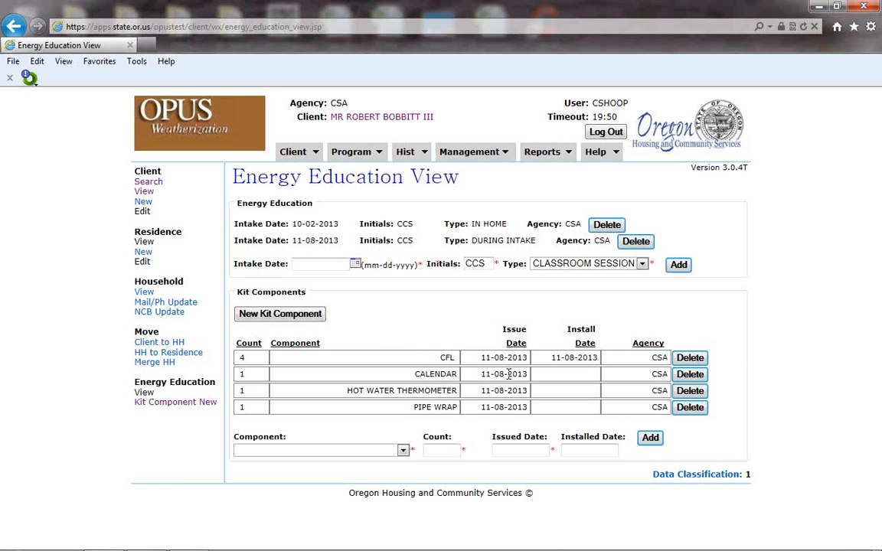
Delete the CFL, CALENDAR, HOT WATER THERMOMETER and PIPE WRAP entries from the kit components.
left_click(693, 360)
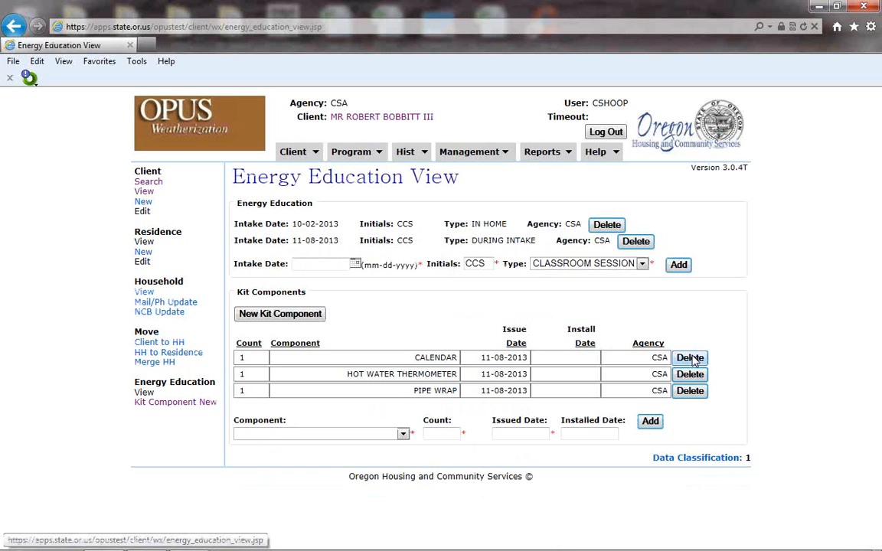
left_click(693, 360)
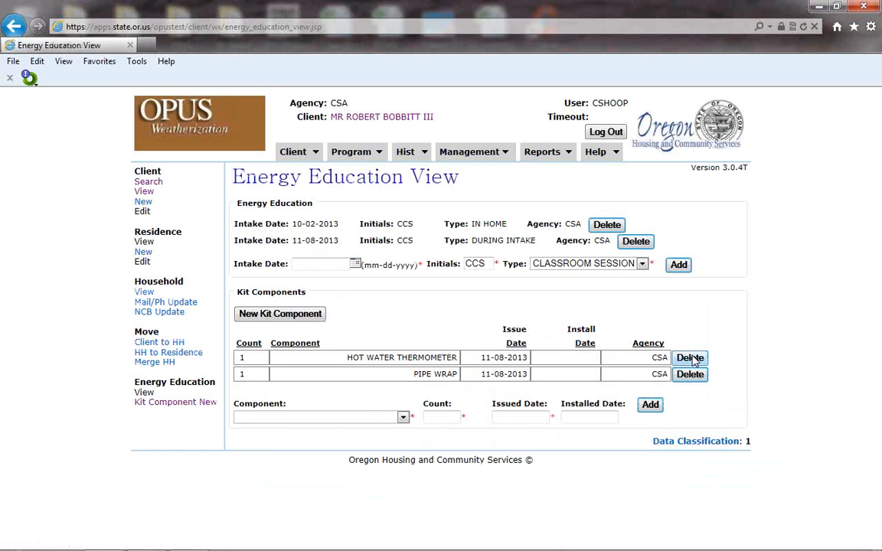
left_click(693, 360)
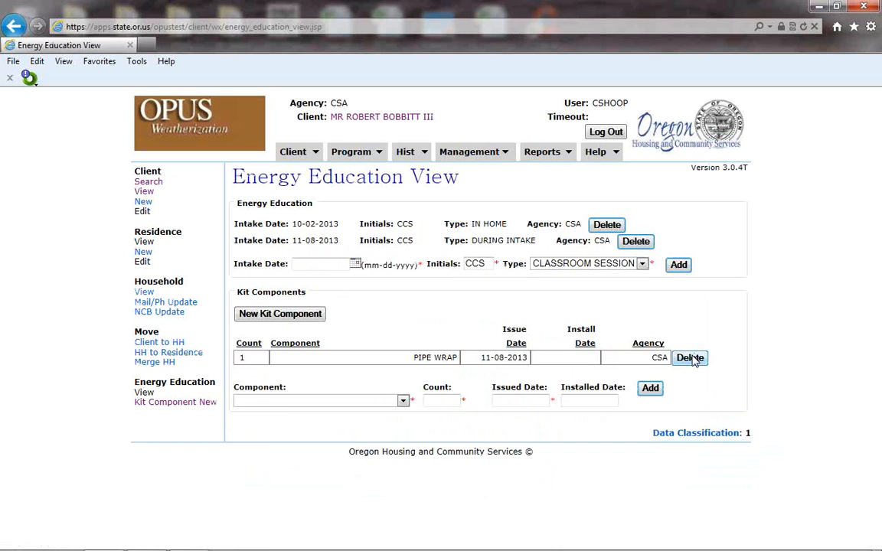
left_click(693, 360)
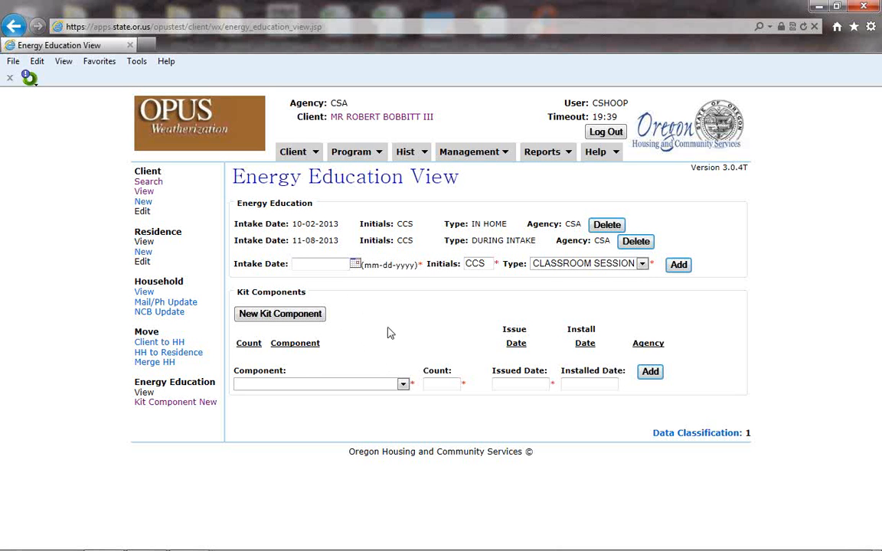
Add a CFL kit component with a count of 4 and issued date 11-08-2013.
left_click(403, 385)
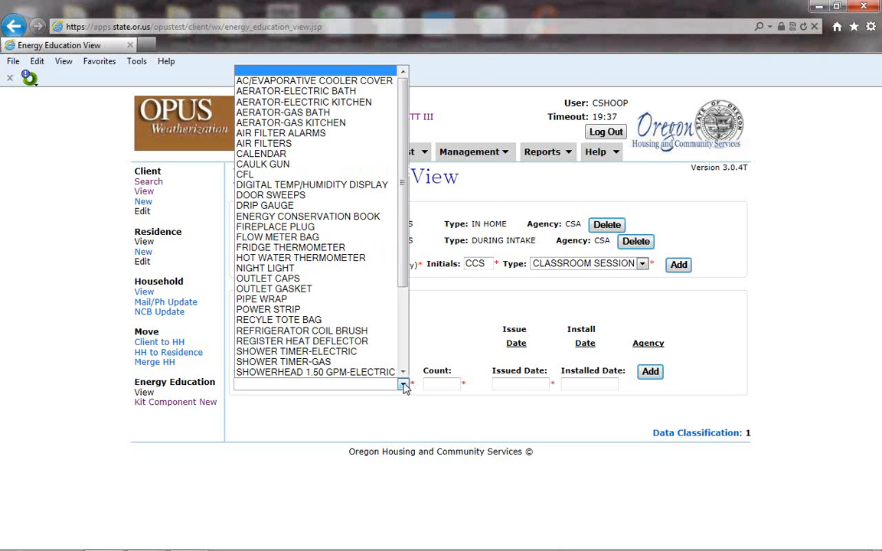
left_click(258, 176)
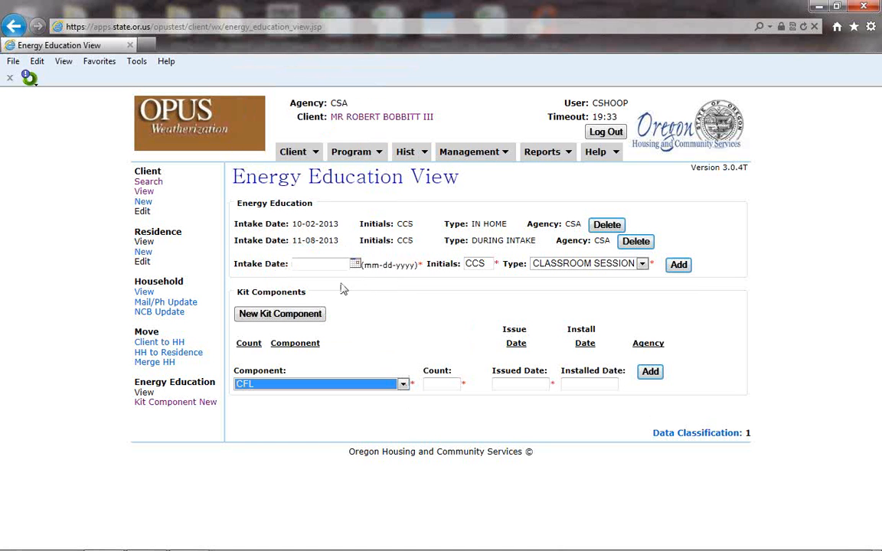
left_click(455, 385)
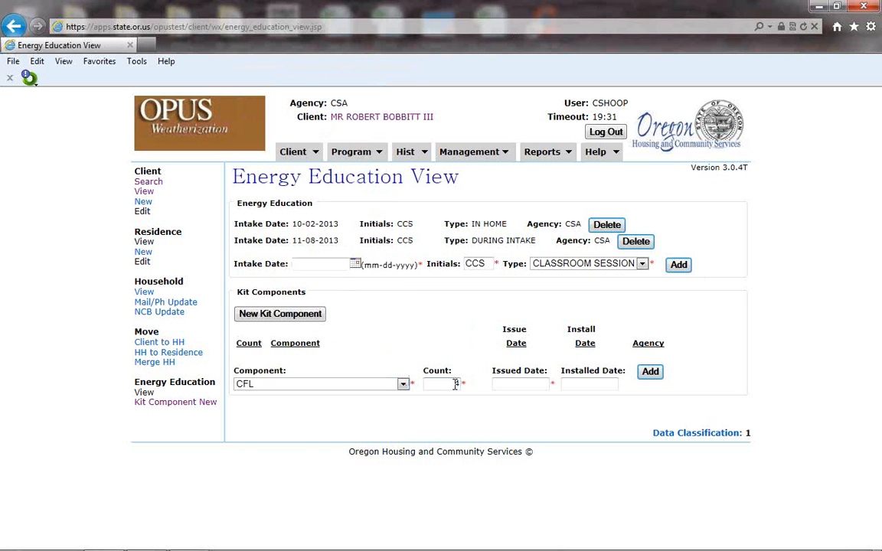
type("4")
left_click(516, 384)
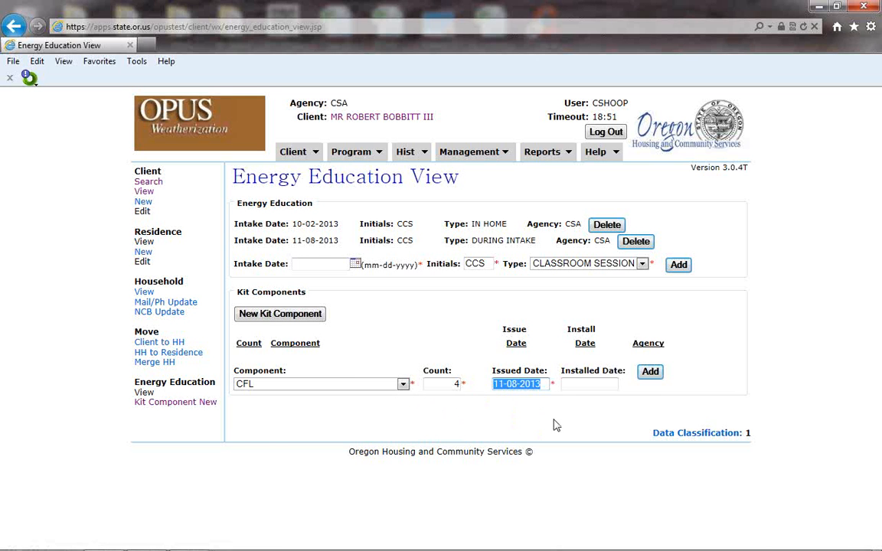
left_click(650, 371)
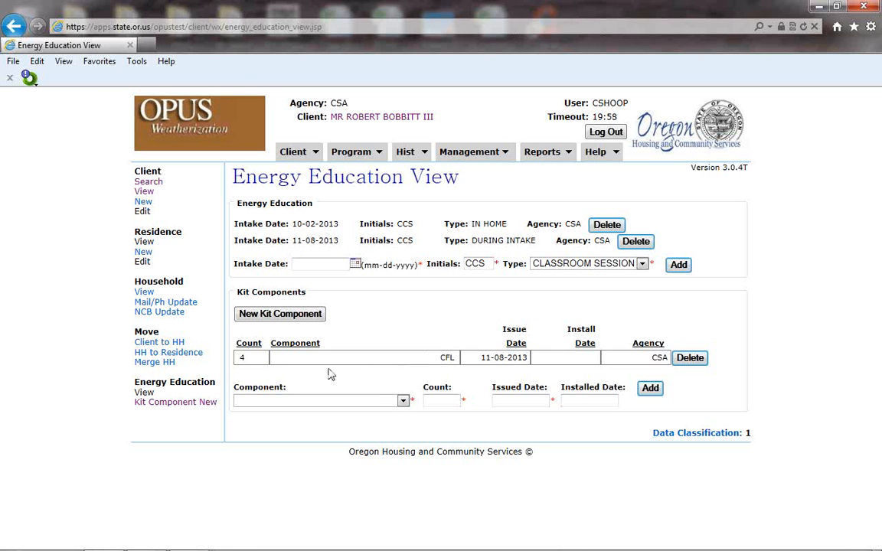
Add a POWER STRIP kit component with a count of 1 and issued date 11-08-2013.
left_click(403, 401)
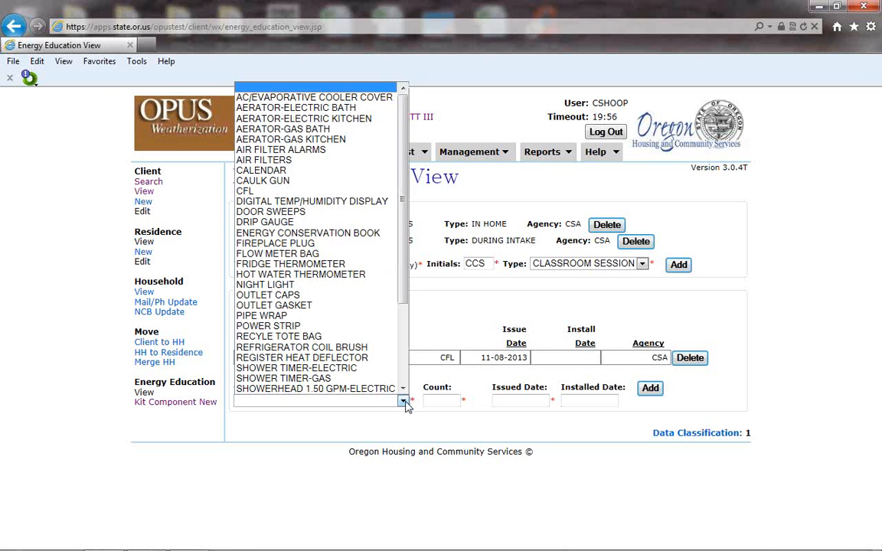
left_click(276, 327)
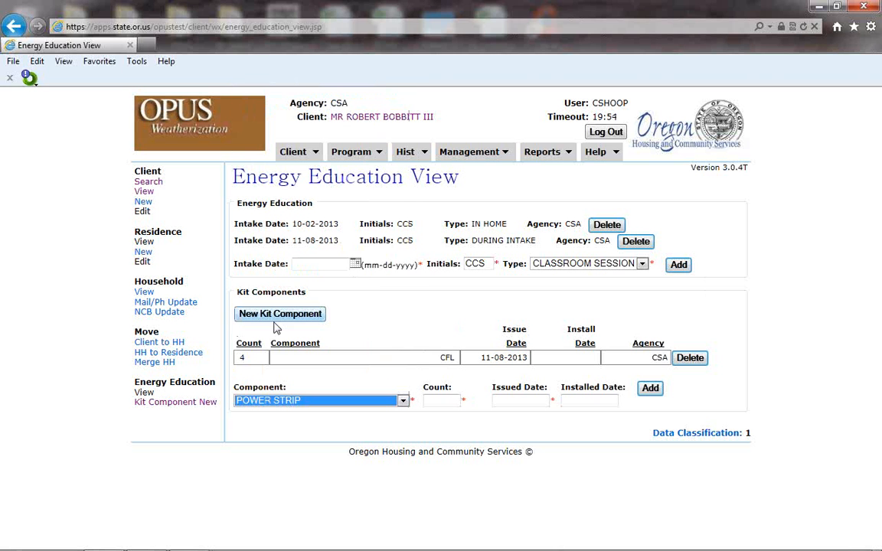
left_click(450, 400)
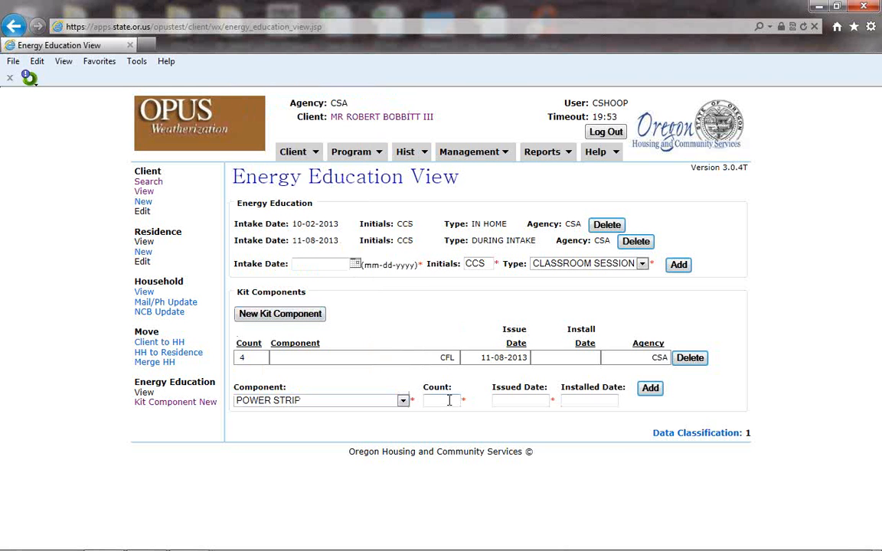
left_click(510, 399)
left_click(650, 389)
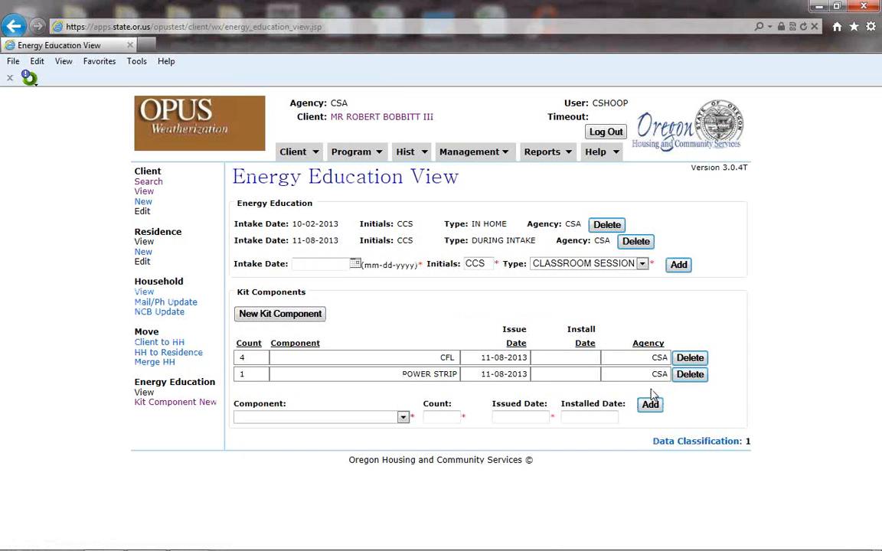
Add a RECYLE TOTE BAG kit component with a count of 1 and issued date 11-08-2013.
left_click(402, 417)
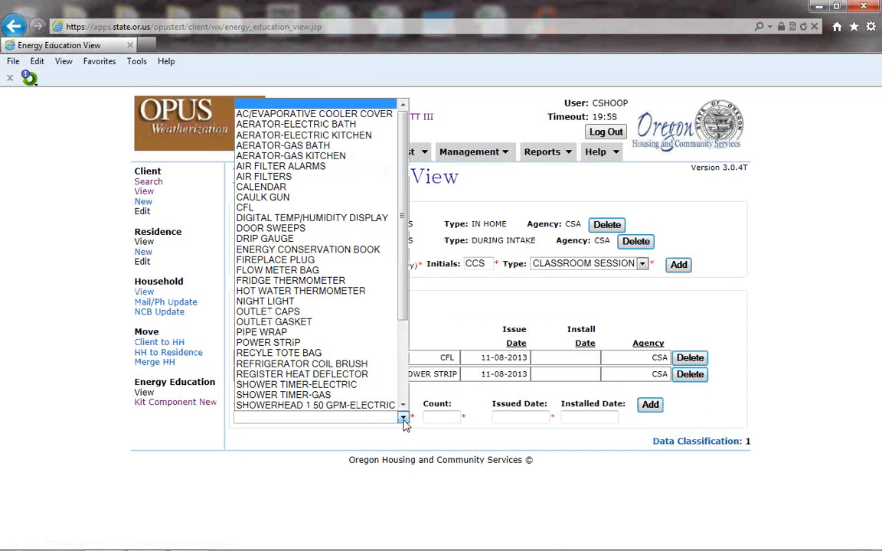
left_click(330, 353)
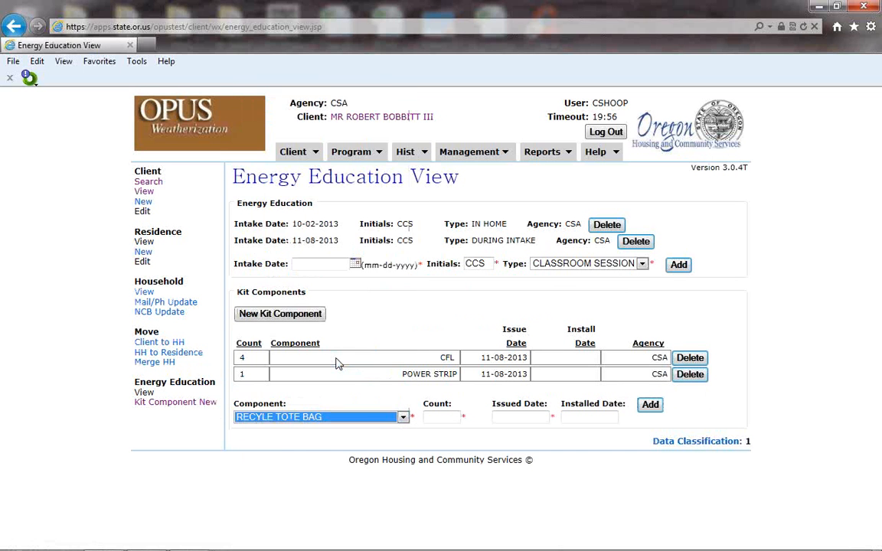
left_click(450, 416)
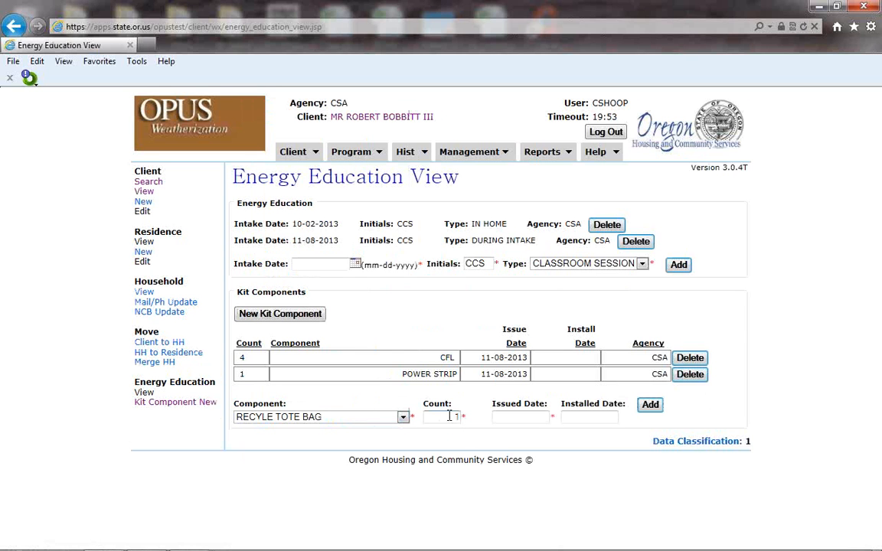
left_click(508, 418)
left_click(650, 406)
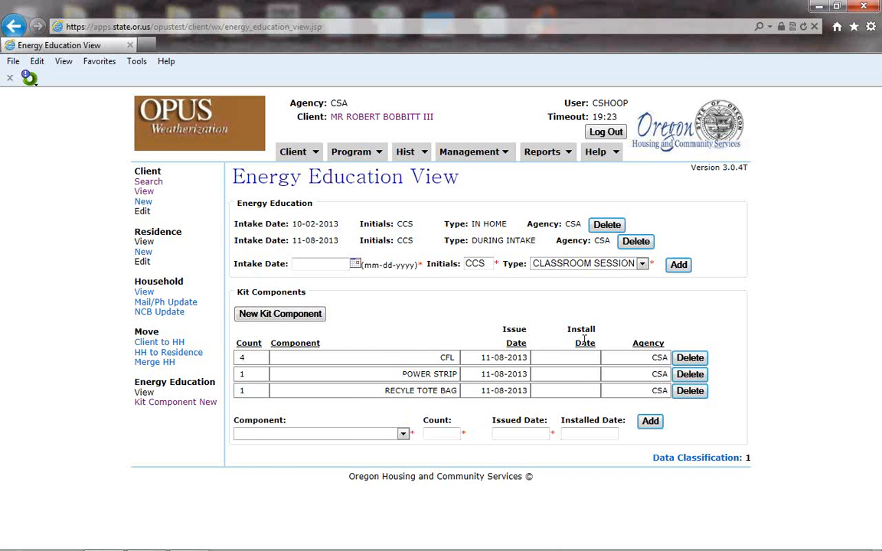
Delete the CFL, POWER STRIP and RECYLE TOTE BAG entries from the kit components.
left_click(691, 359)
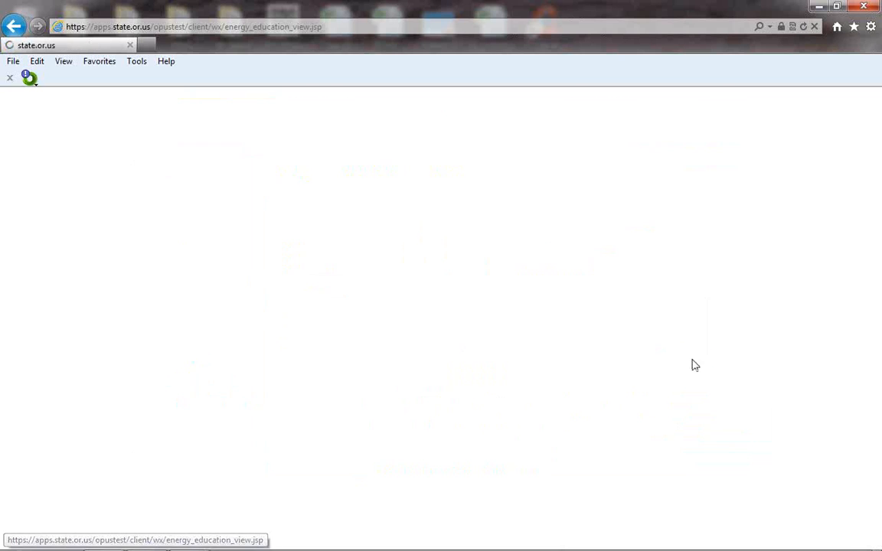
left_click(692, 359)
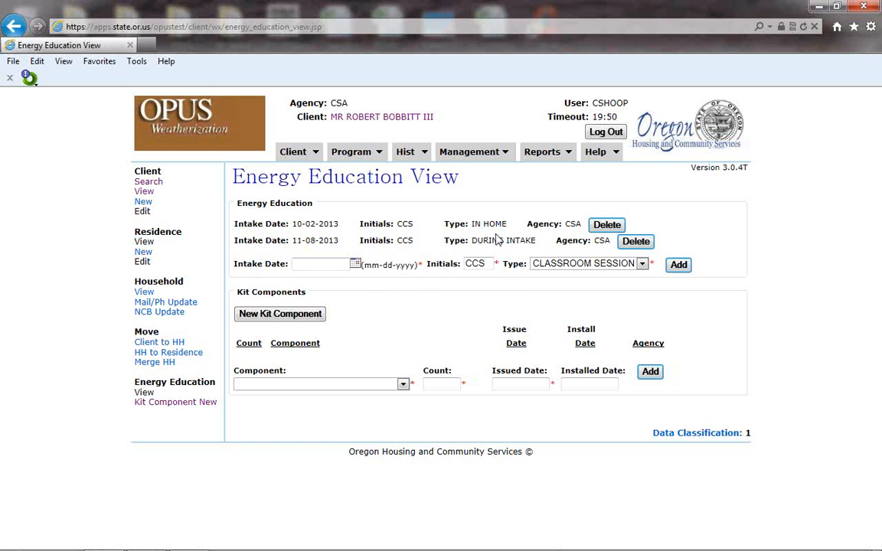
Start a new household kit entry, select CFL, PIPE WRAP and RECYLE TOTE BAG under GAS KIT FOR INTAKE, and try to save it.
left_click(295, 315)
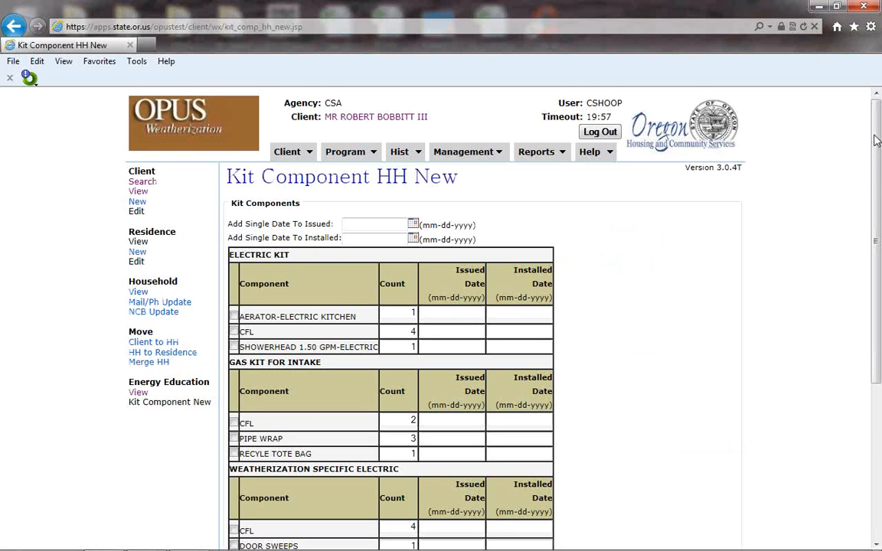
scroll(878, 276, "down", 3)
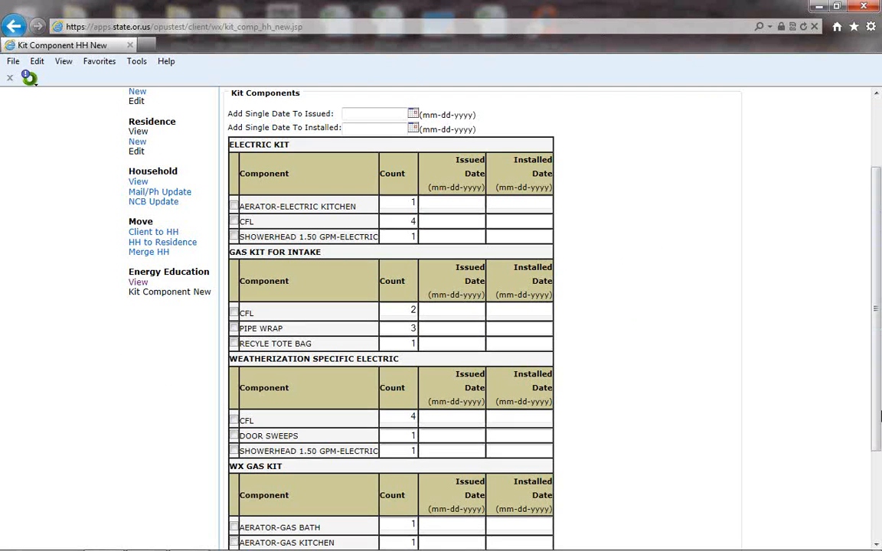
mouse_move(879, 391)
left_mouse_down()
mouse_move(879, 435)
mouse_move(880, 407)
left_mouse_up()
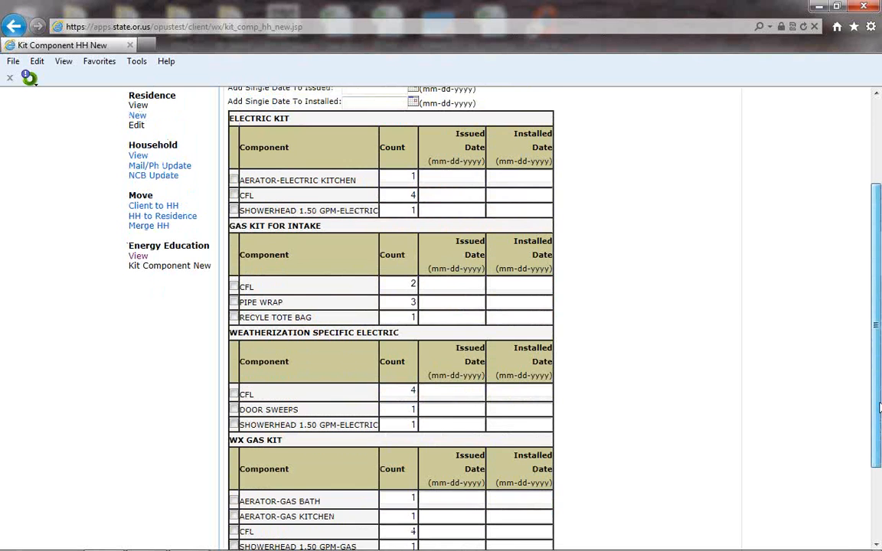
left_click_drag(880, 408, 880, 435)
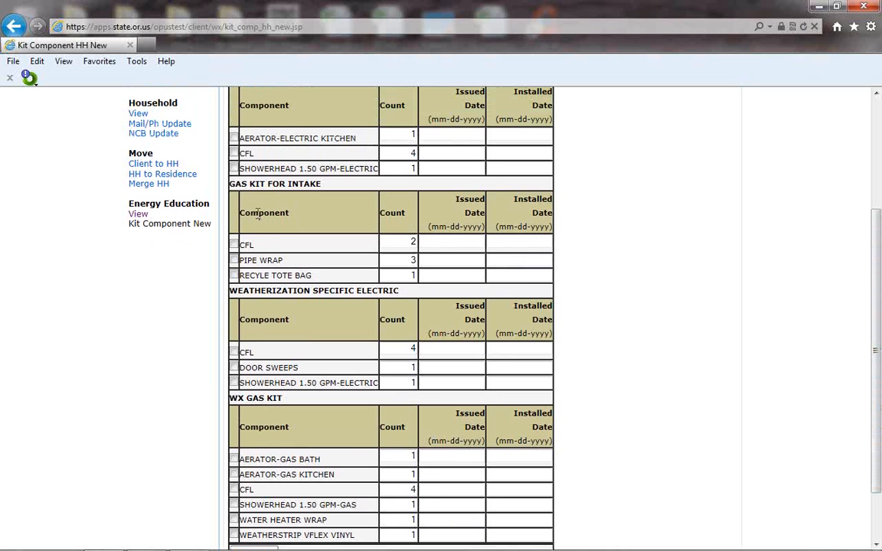
left_click(234, 260)
left_click(233, 245)
scroll(789, 368, "down", 2)
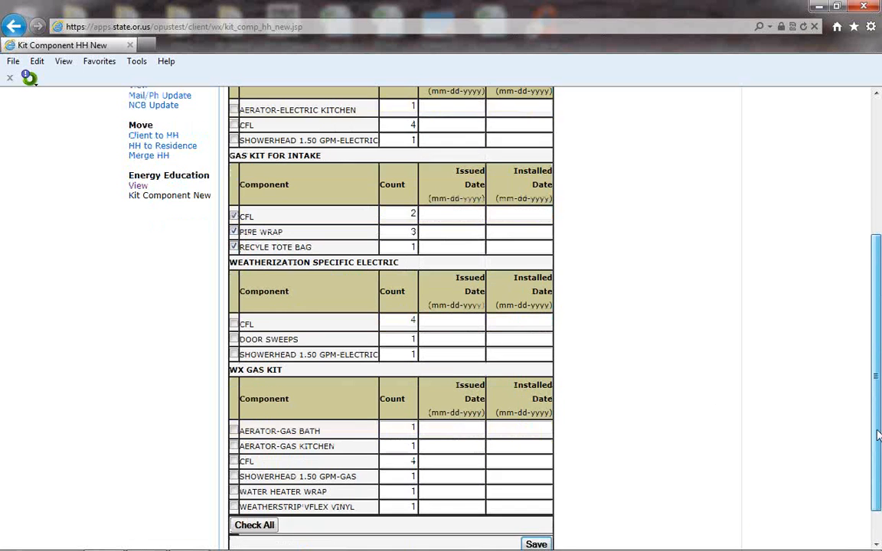
left_click(532, 501)
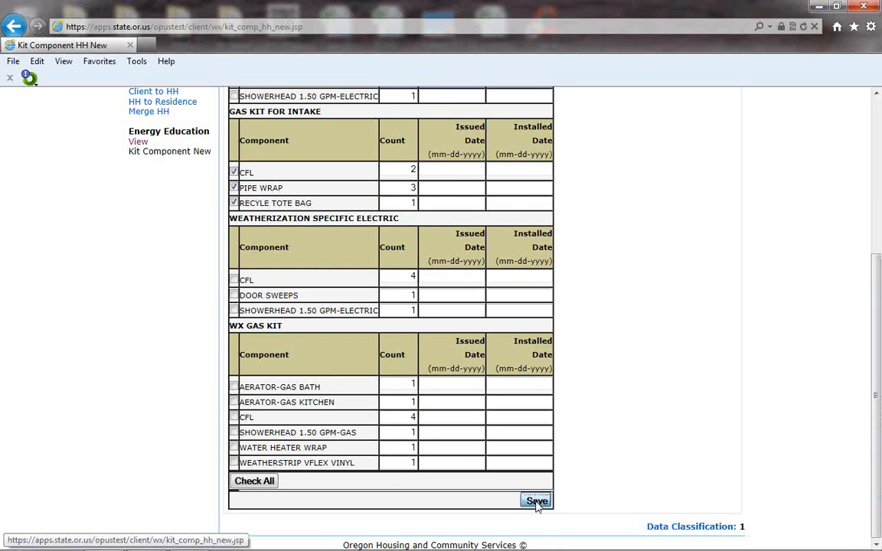
Apply the single issued date 11-08-2013 to all components and save the selected GAS KIT FOR INTAKE items.
left_click(485, 182)
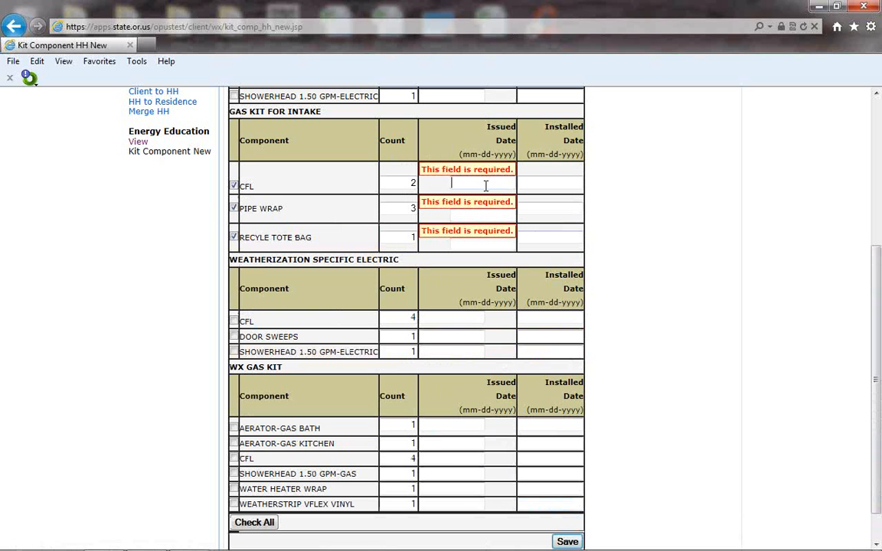
left_click_drag(877, 488, 878, 383)
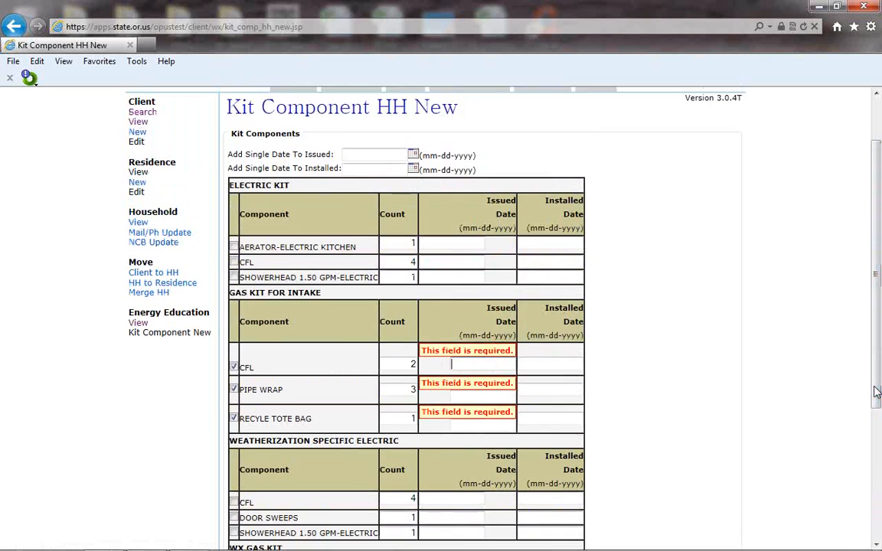
left_click(353, 154)
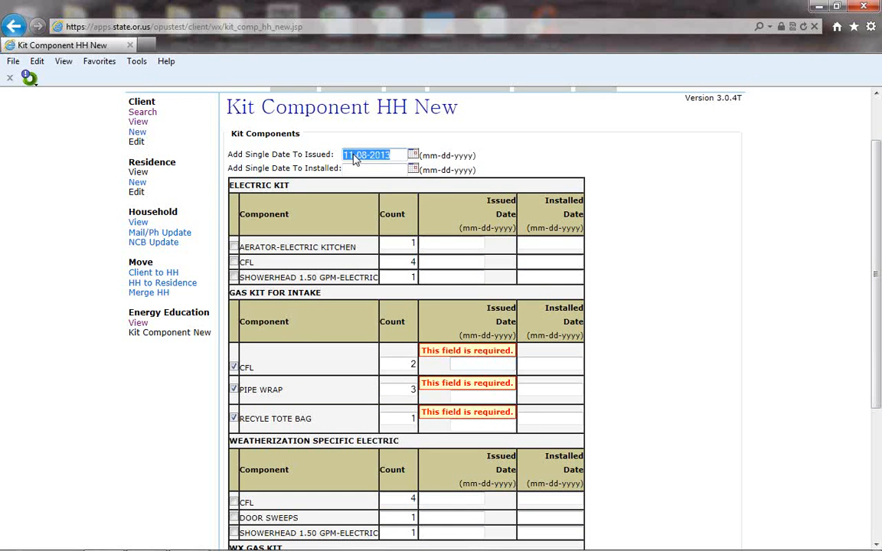
left_click(804, 350)
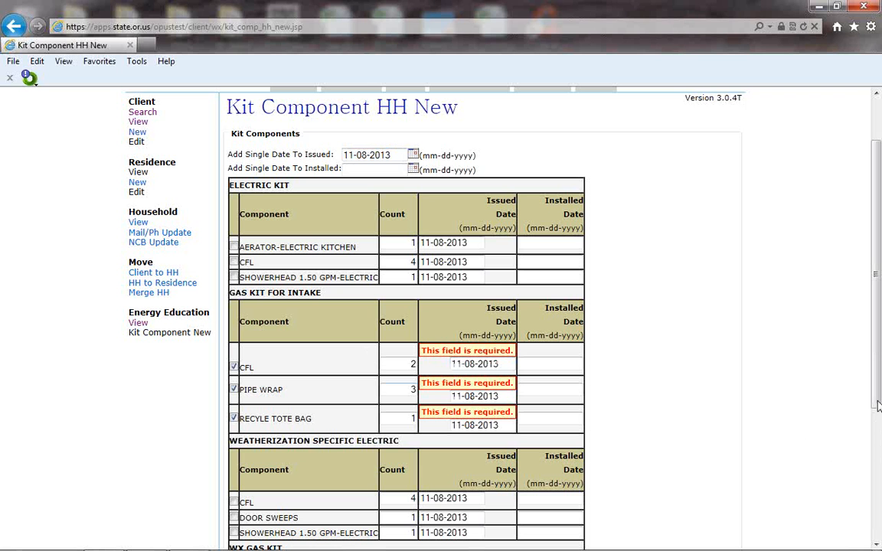
left_click_drag(878, 406, 879, 519)
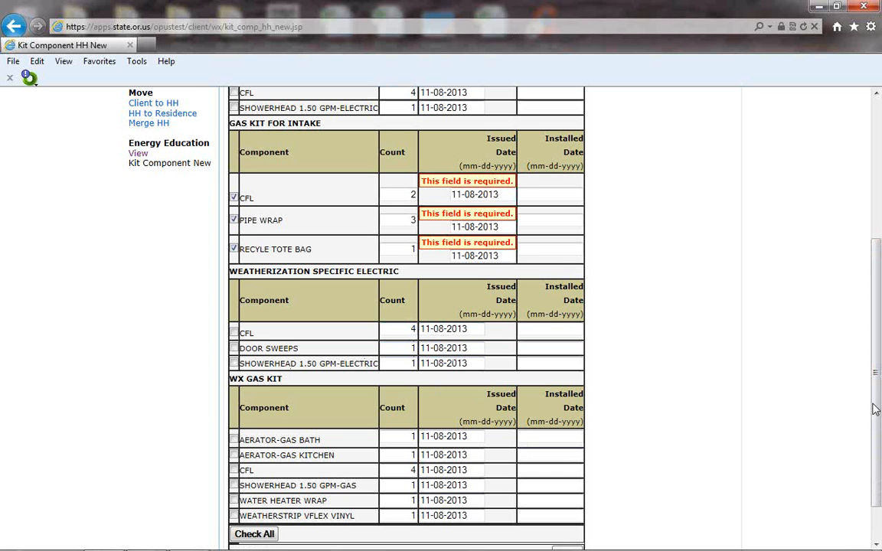
scroll(788, 375, "down", 2)
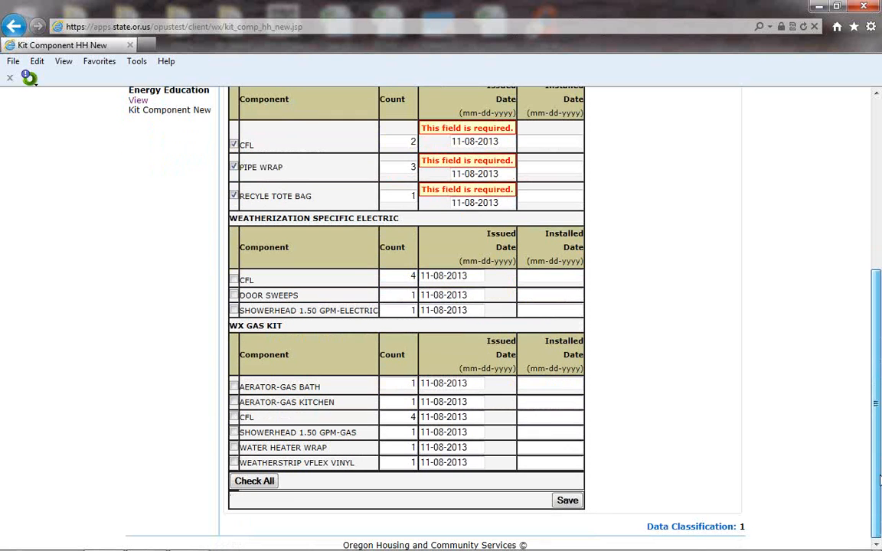
left_click(567, 501)
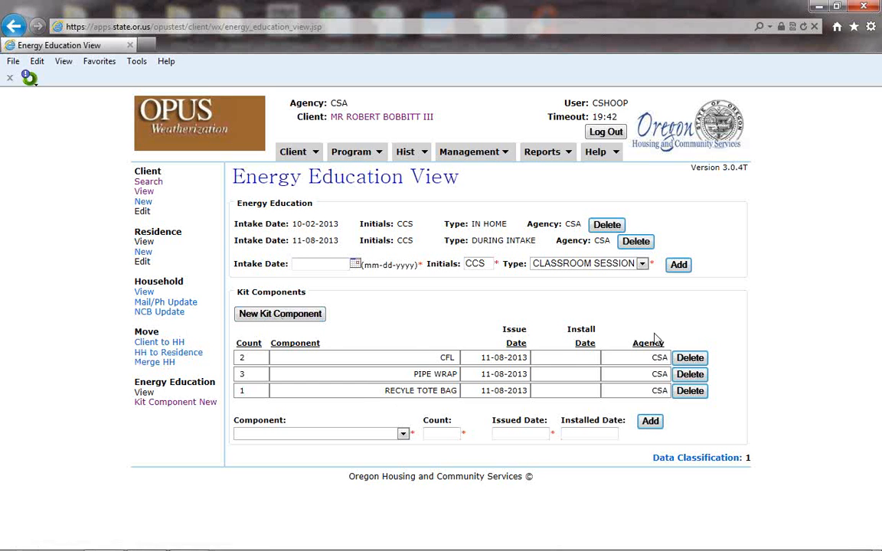
Delete the CFL, PIPE WRAP and RECYLE TOTE BAG entries from the kit components.
left_click(692, 363)
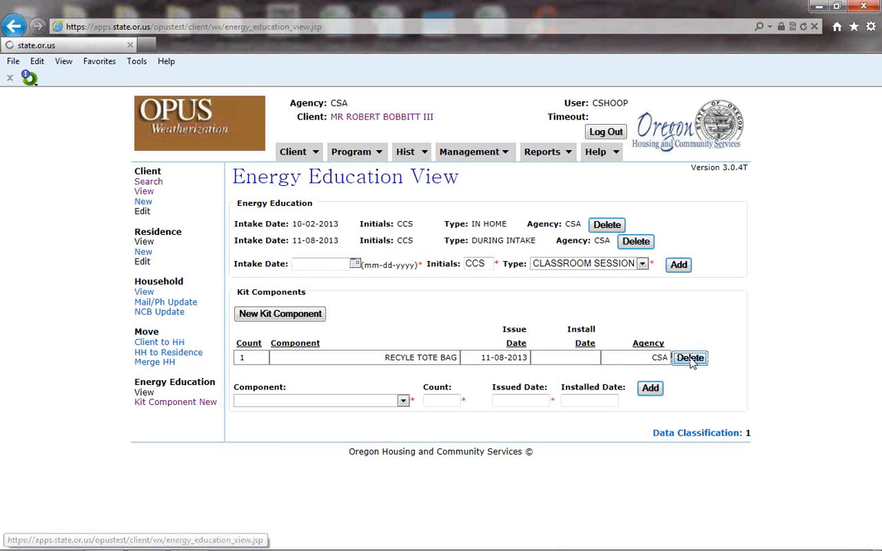
left_click(690, 359)
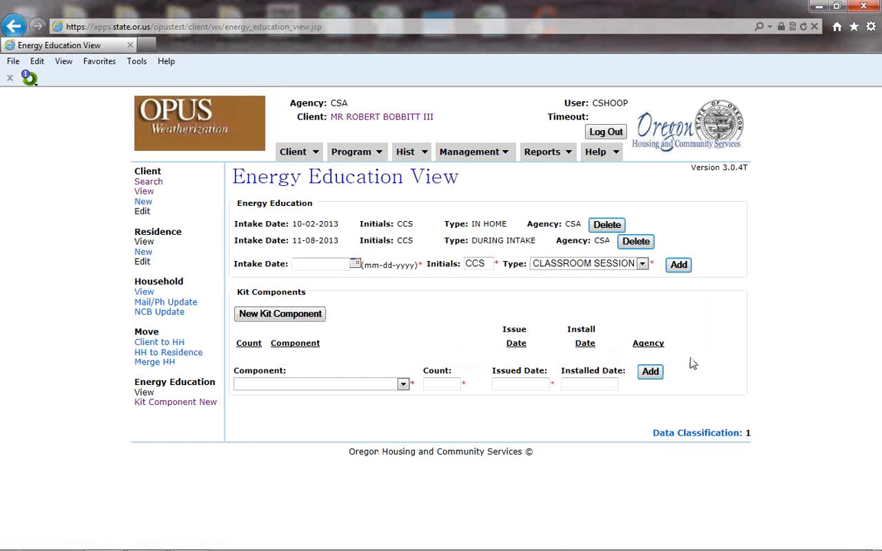
Open a new household kit component entry and look through the kits down to WX GAS KIT.
left_click(288, 318)
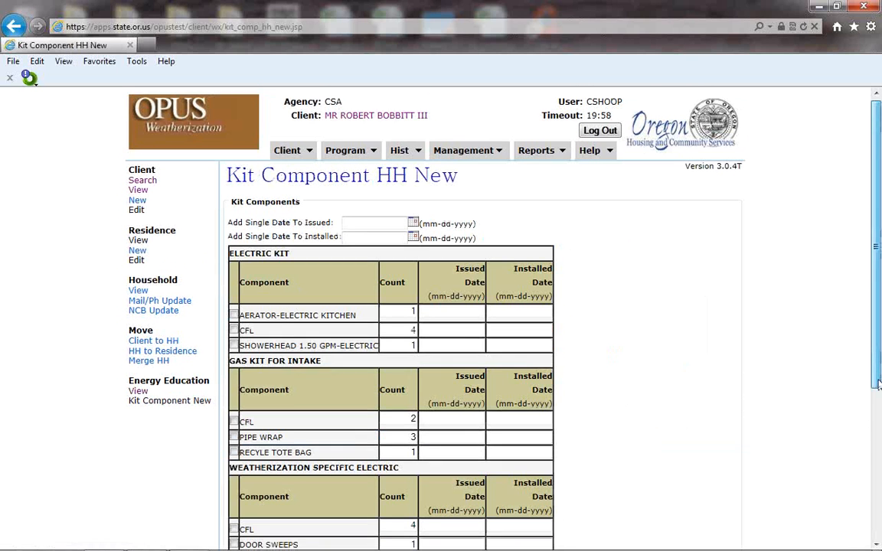
scroll(867, 397, "down", 5)
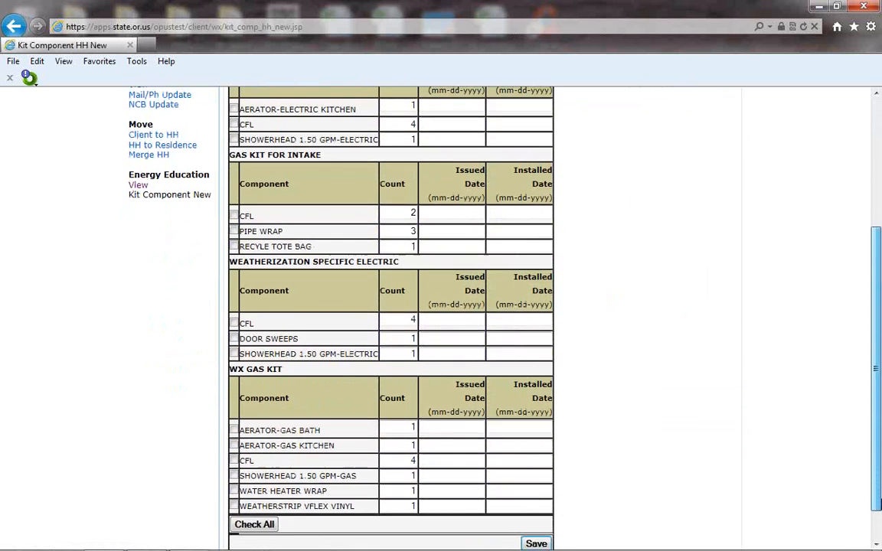
scroll(867, 398, "up", 3)
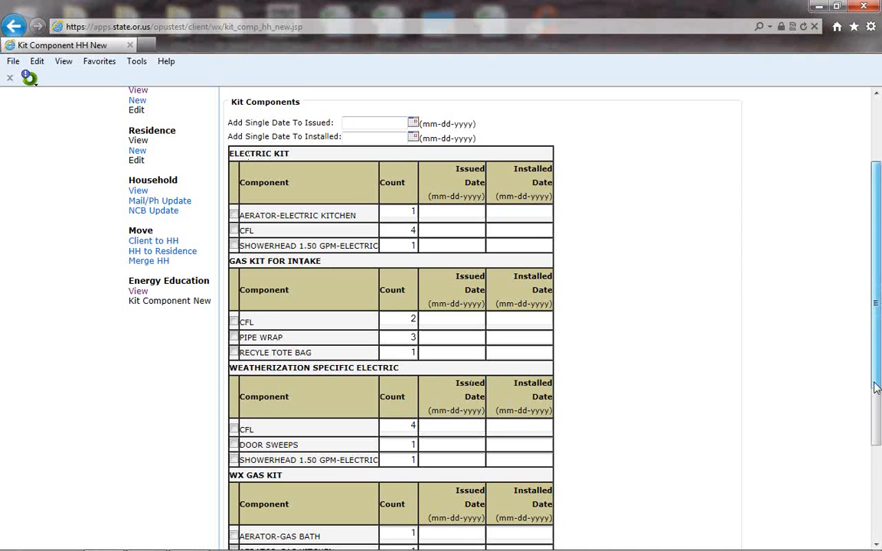
left_click_drag(877, 391, 878, 473)
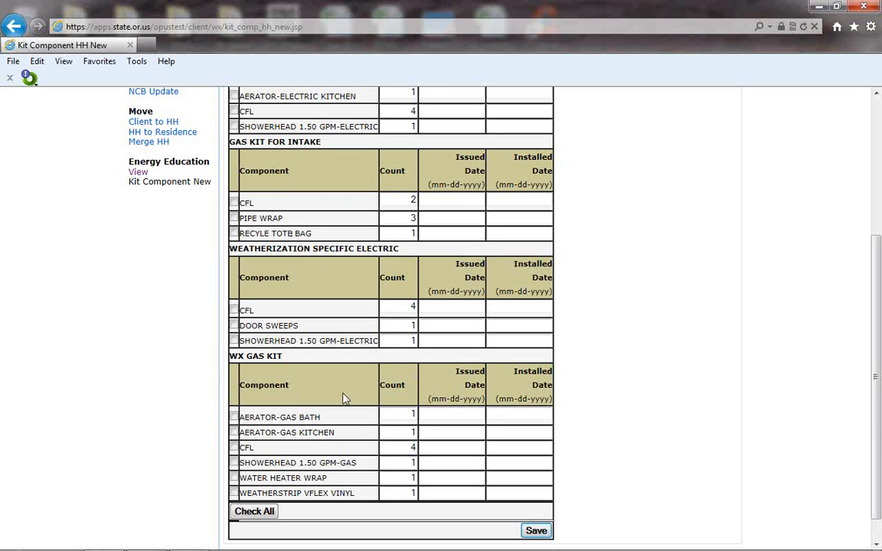
Select all the WX GAS KIT components, and toggle the selection of every listed component on and off at once.
left_click(233, 417)
left_click(233, 433)
left_click(234, 448)
left_click(234, 478)
left_click(235, 494)
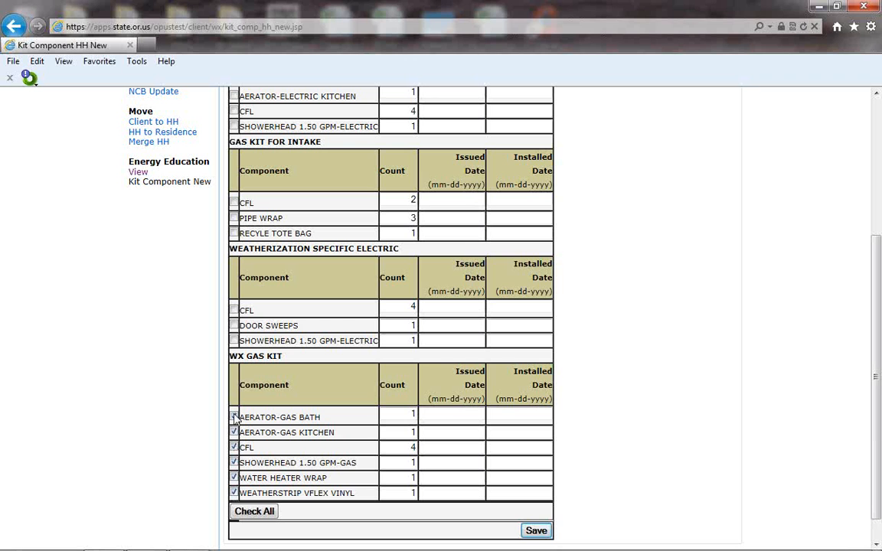
left_click(267, 516)
left_click(268, 518)
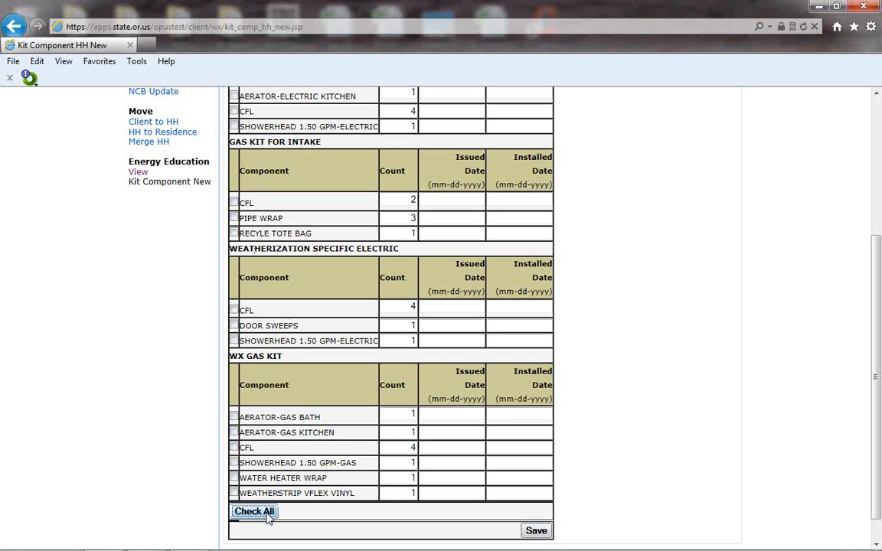
Select all WX GAS KIT components plus DOOR SWEEPS and the GAS KIT FOR INTAKE RECYLE TOTE BAG, and try to save them.
left_click(235, 494)
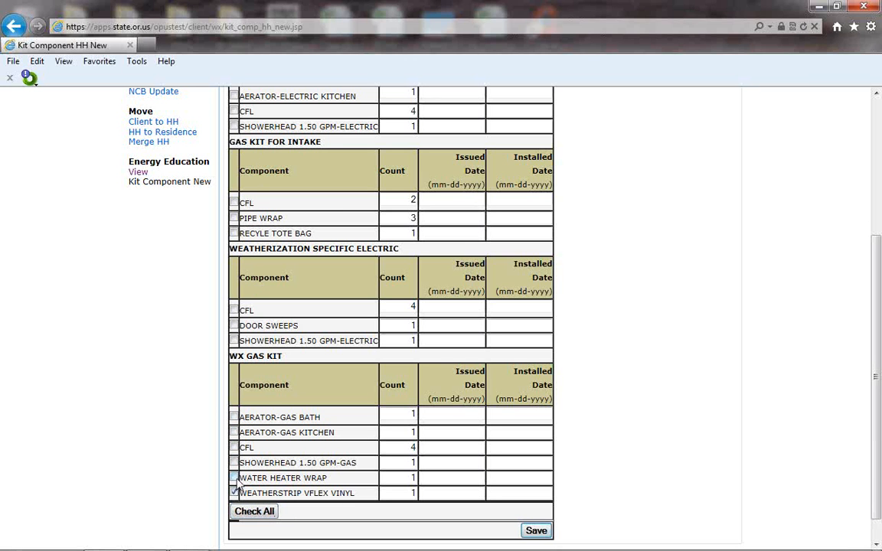
left_click(235, 477)
left_click(234, 447)
left_click(234, 432)
left_click(536, 532)
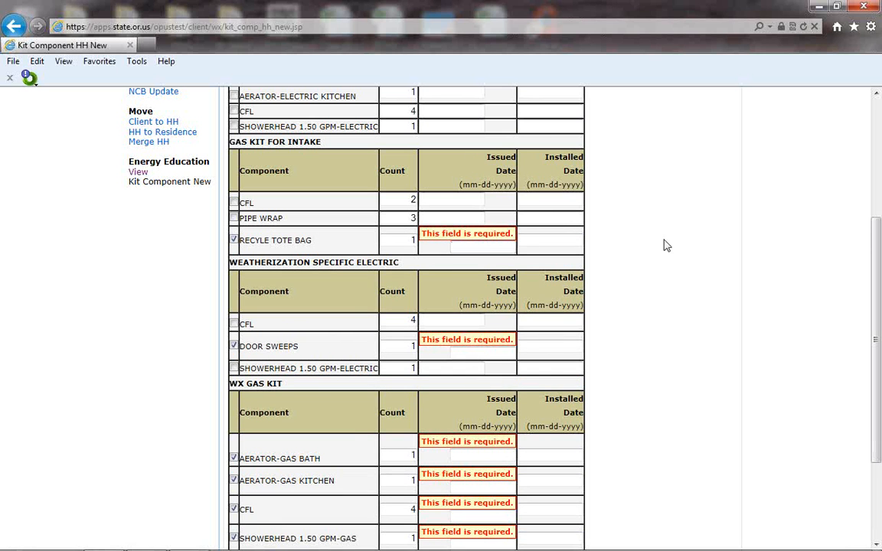
Apply the single issued date 11-08-2013 to the components and save the selected kit items.
scroll(790, 329, "up", 3)
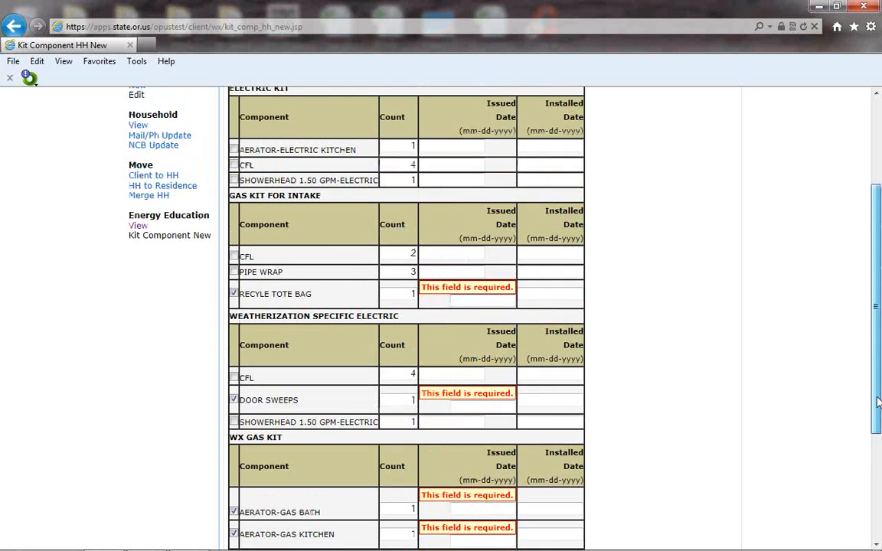
left_click(379, 158)
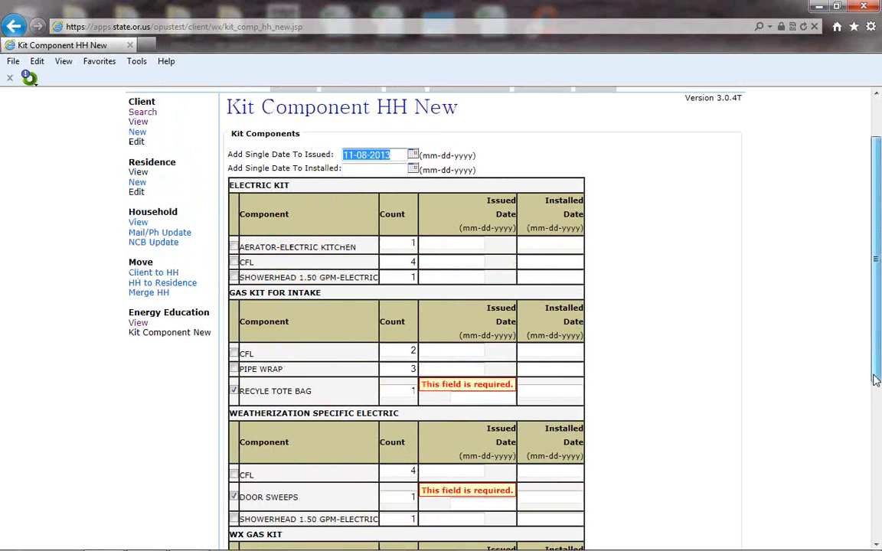
scroll(876, 381, "down", 4)
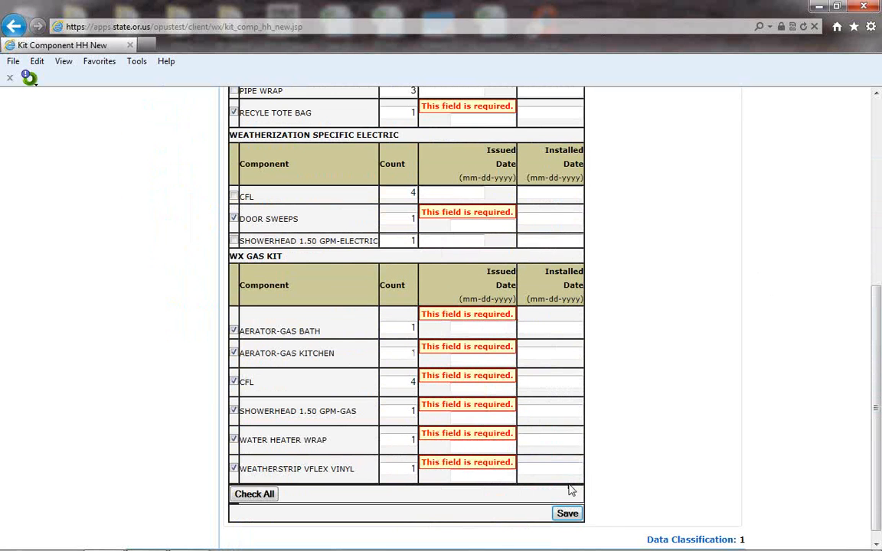
left_click(567, 513)
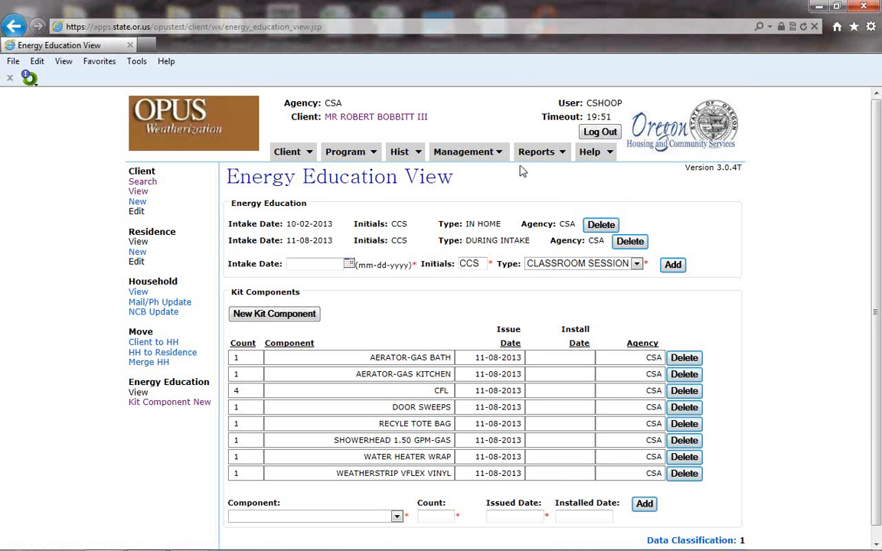
Switch from the Weatherization module to the ENERGY assistance module.
mouse_move(494, 155)
mouse_move(495, 213)
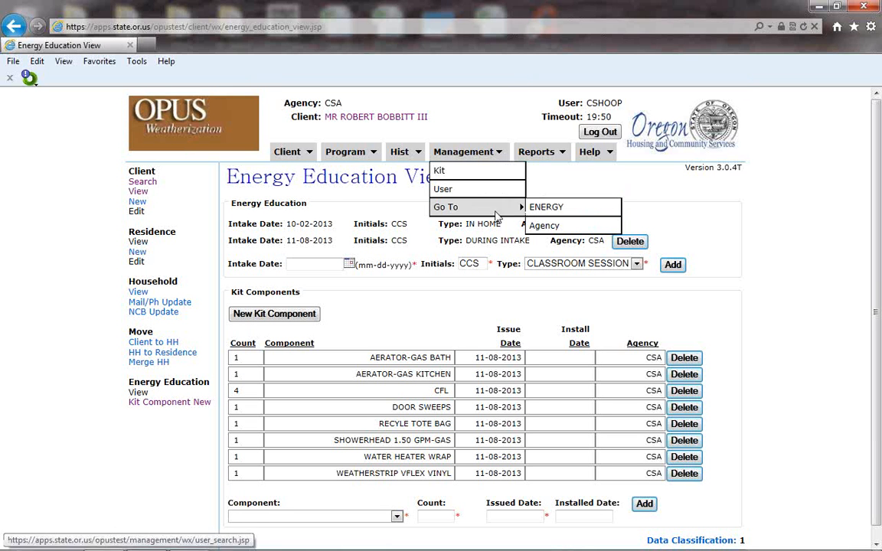
left_click(562, 213)
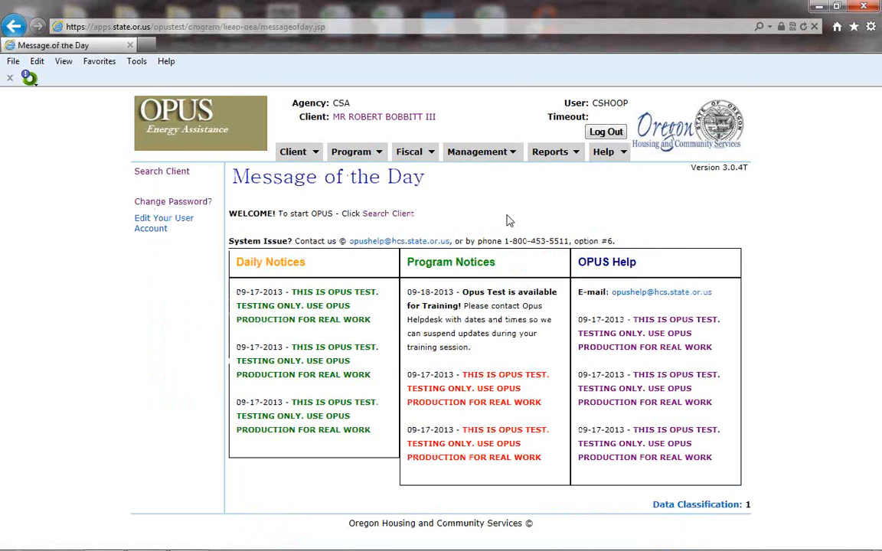
Open the current client's record in Energy Assistance and view the energy education sessions and kit components.
mouse_move(318, 153)
left_click(378, 118)
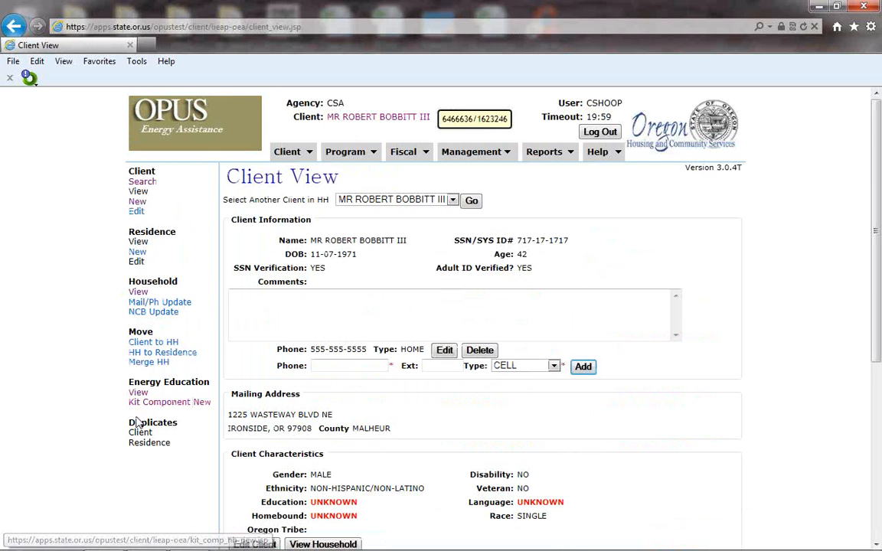
left_click(138, 394)
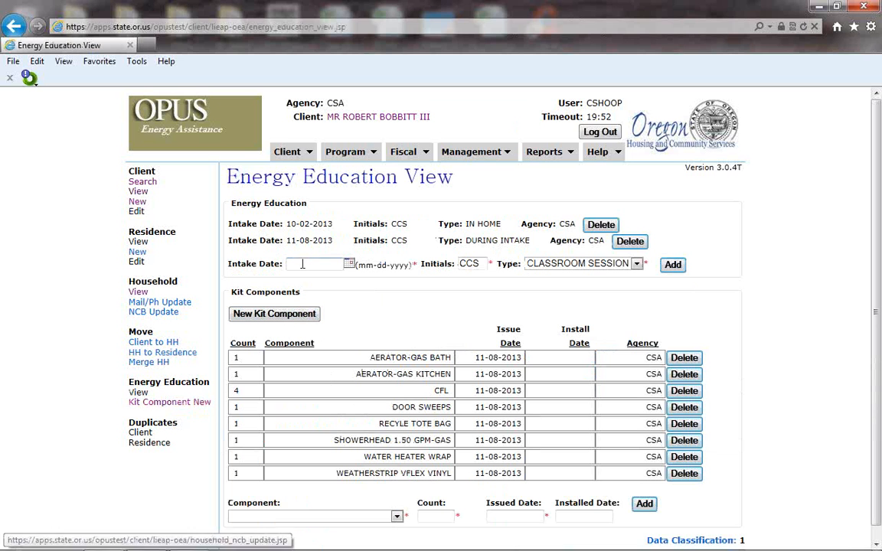
Switch back to the WEATHERIZATION module and open the current client's energy education view.
mouse_move(470, 156)
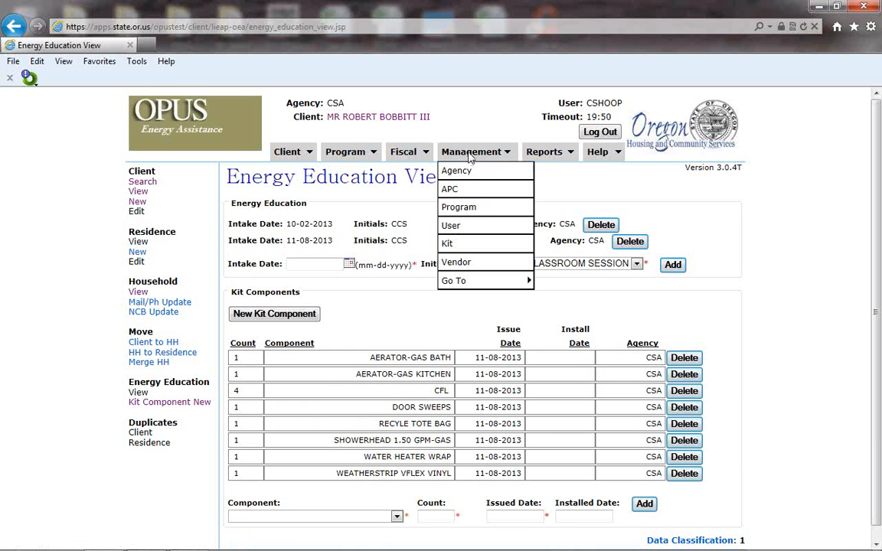
mouse_move(506, 280)
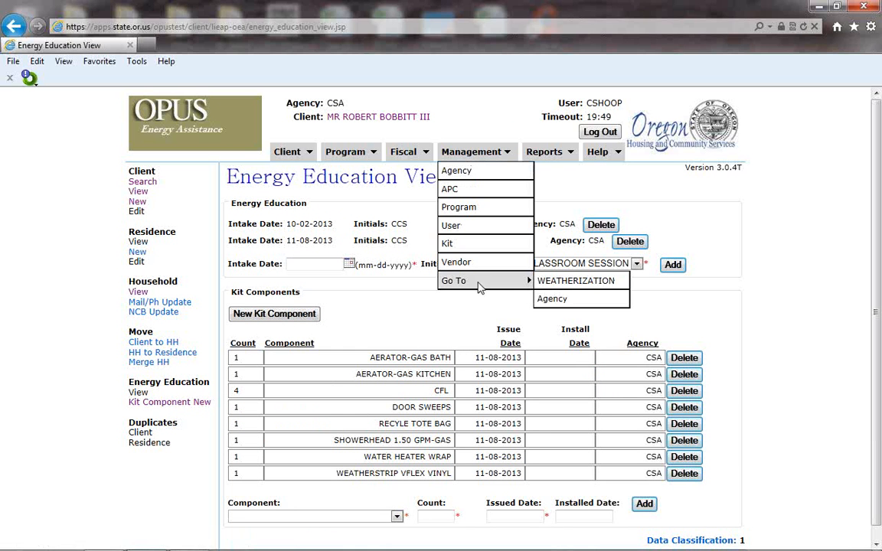
left_click(556, 281)
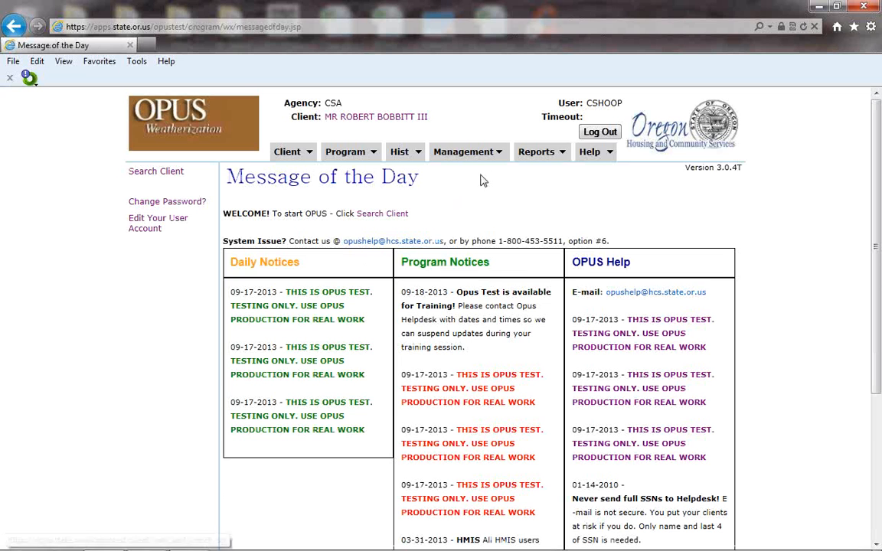
left_click(394, 119)
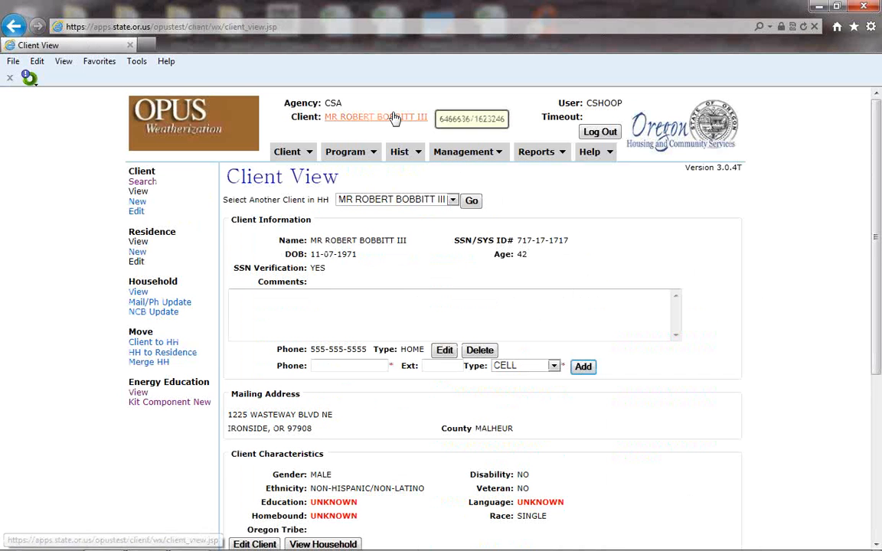
left_click(138, 393)
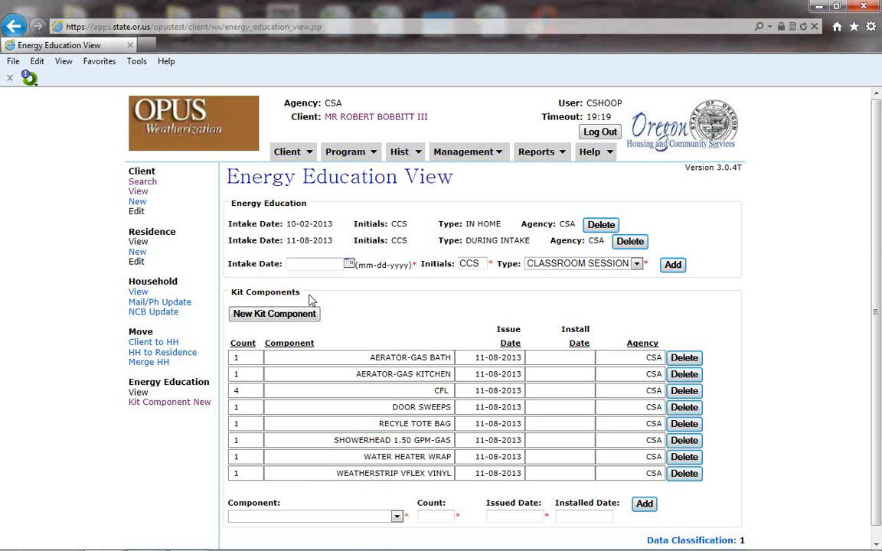
Start a new kit component entry for the household and select all the WX GAS KIT components.
left_click(293, 319)
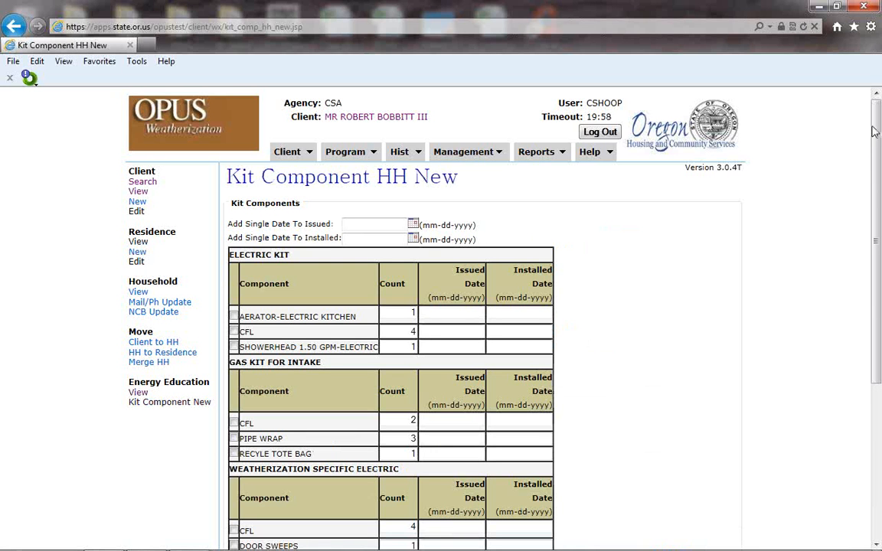
scroll(879, 130, "down", 1)
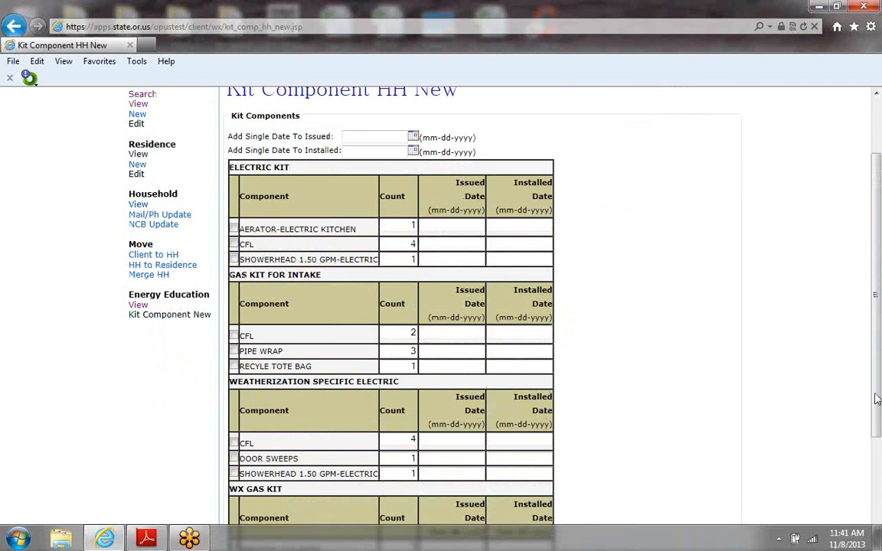
scroll(876, 448, "down", 1)
left_click_drag(875, 448, 878, 533)
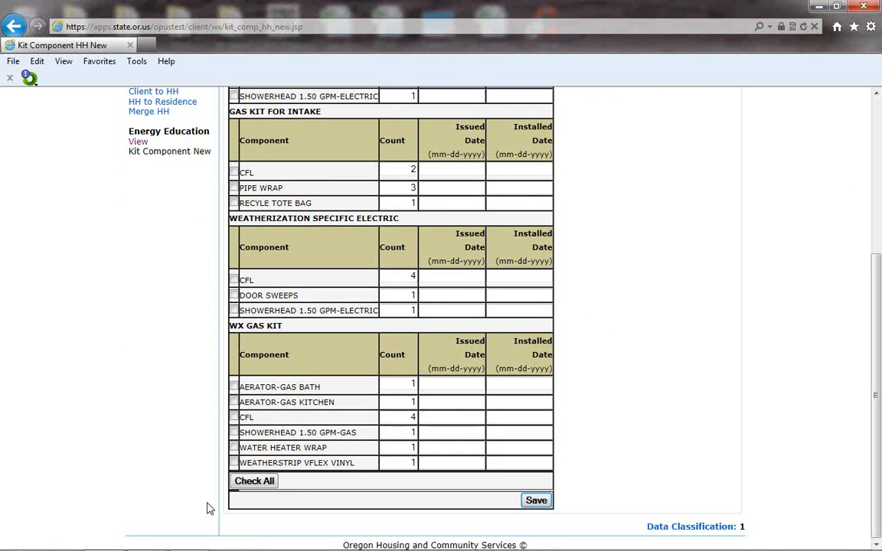
left_click(235, 388)
left_click(234, 401)
left_click(234, 417)
left_click(235, 433)
left_click(234, 448)
Apply 10-02-2013 as the single installed date and single issued date, and save the selected kit components.
scroll(878, 435, "up", 3)
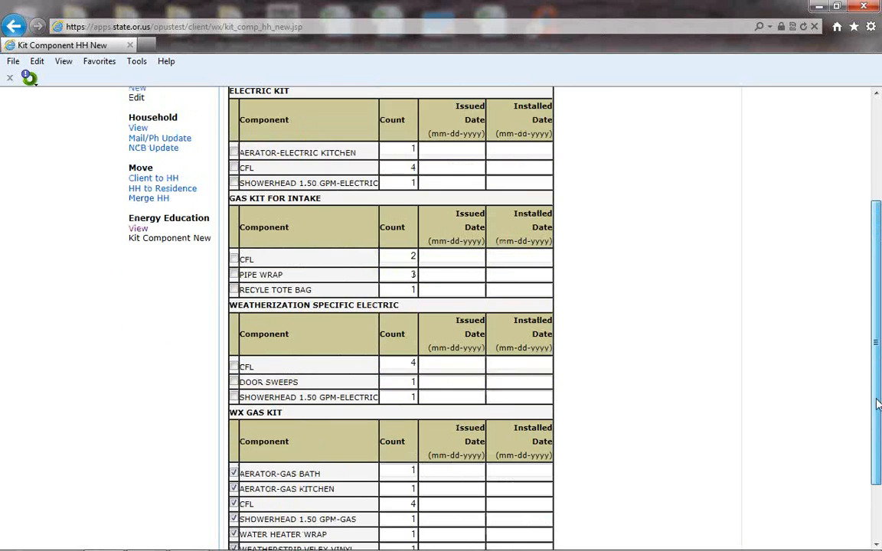
left_click(383, 170)
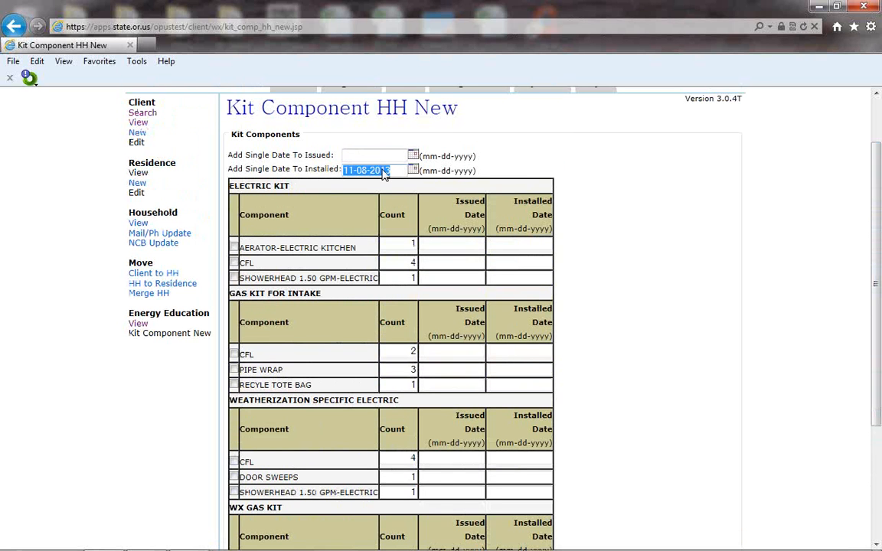
left_click(368, 170)
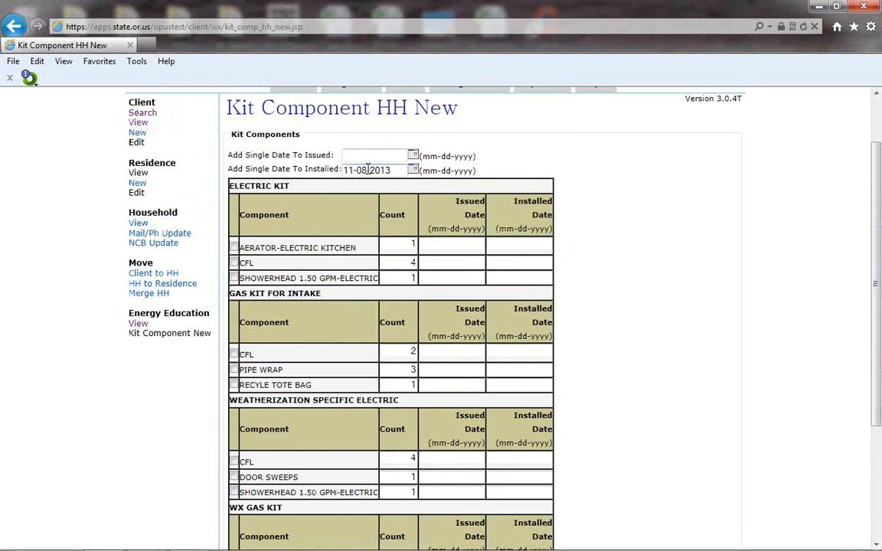
left_click_drag(368, 170, 334, 175)
type("10-02")
left_click(395, 158)
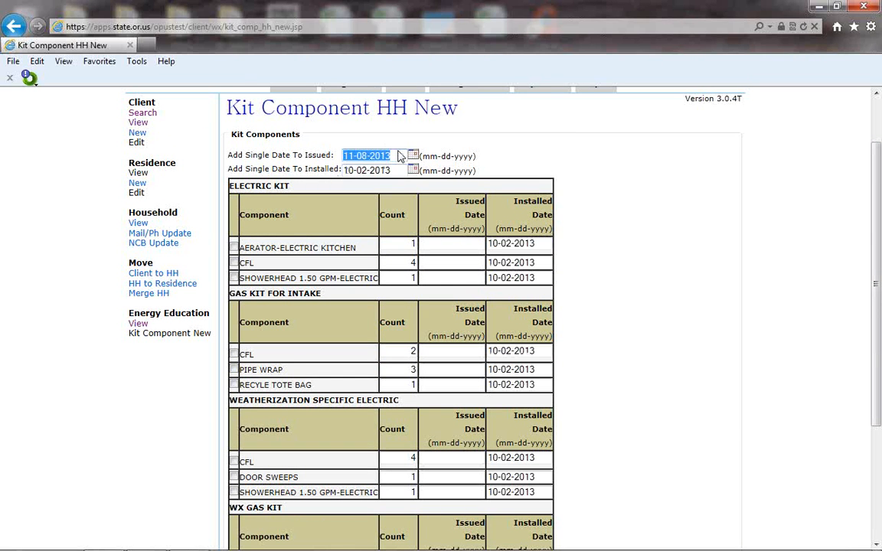
type("10-02-20")
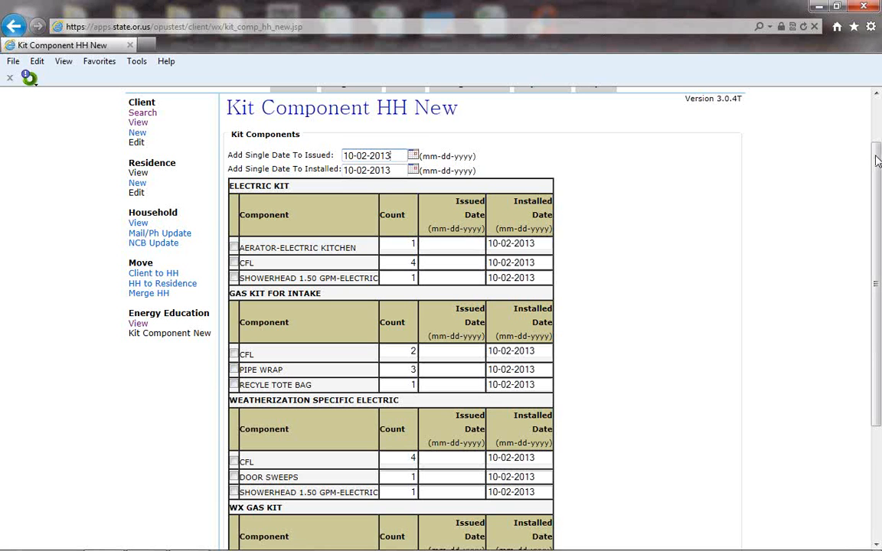
left_click_drag(878, 394, 880, 507)
left_click(547, 502)
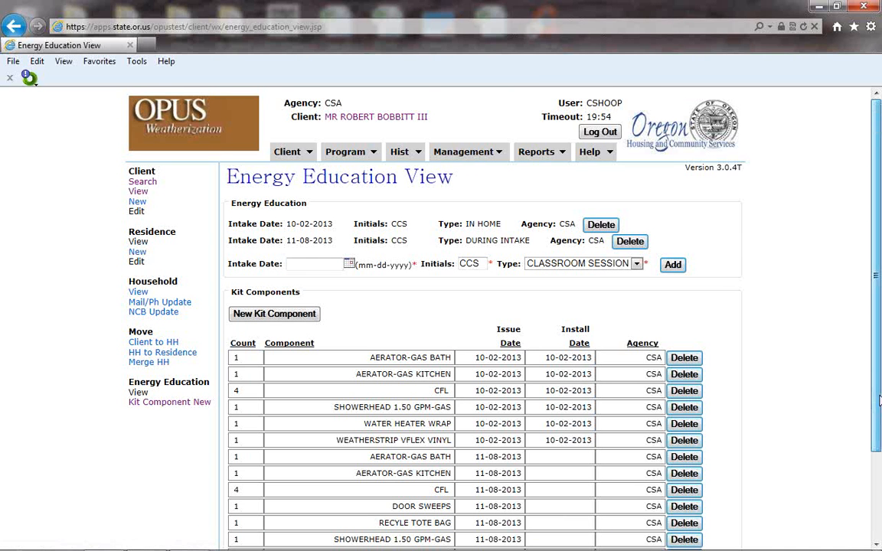
Look over the saved kit components and dismiss the Windows color scheme dialog.
left_click_drag(879, 403, 876, 454)
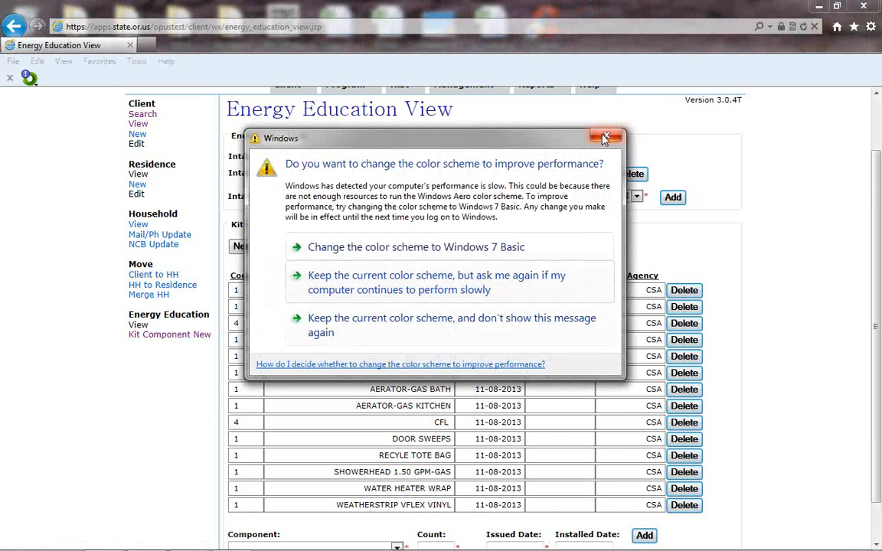
left_click(605, 138)
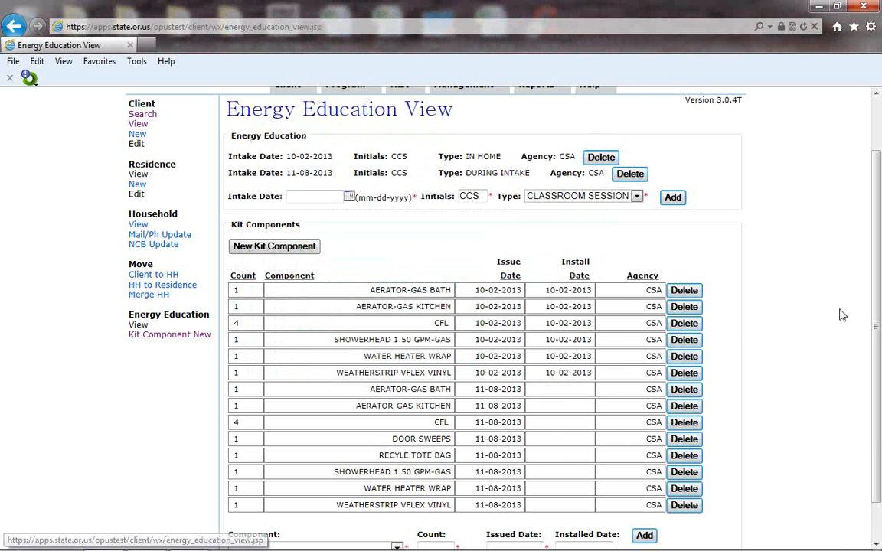
left_click_drag(881, 440, 881, 406)
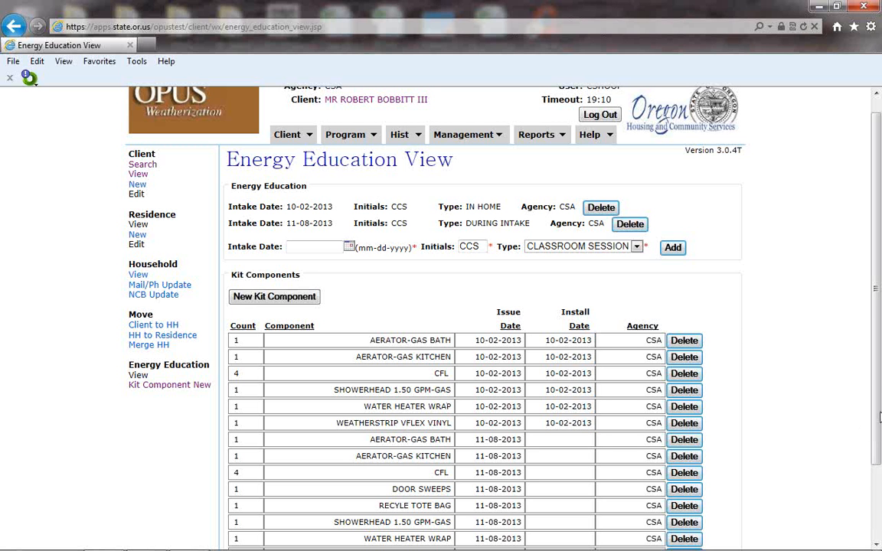
Delete the CFL and AERATOR-GAS KITCHEN entries issued 11-08-2013, and the CFL entry issued 10-02-2013.
left_click_drag(880, 417, 880, 463)
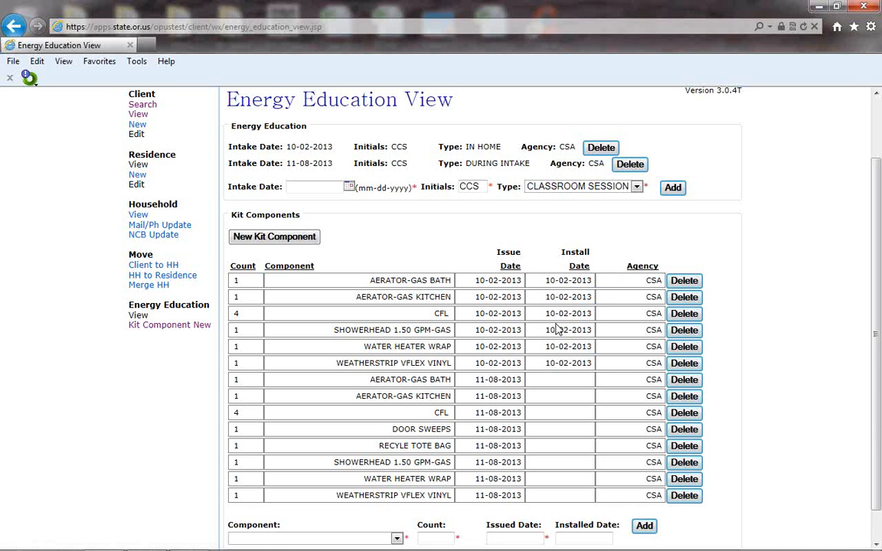
left_click(693, 415)
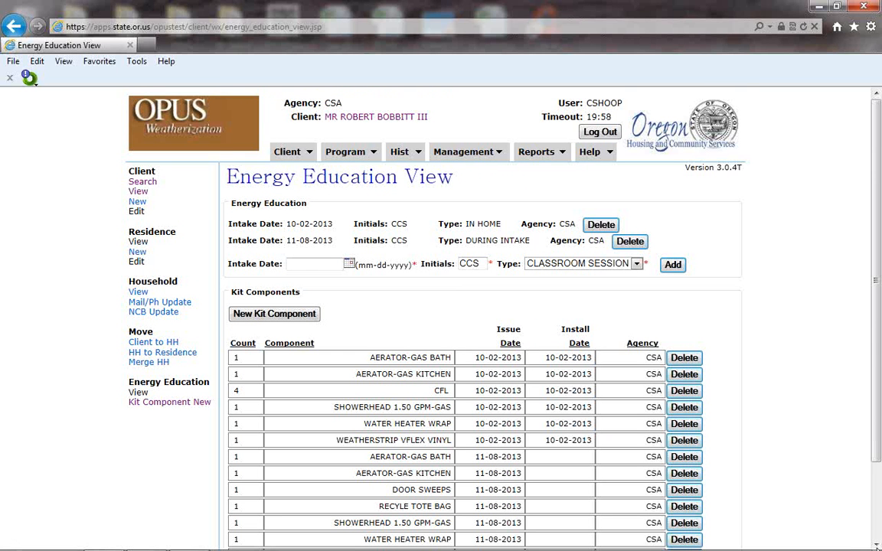
scroll(521, 308, "down", 2)
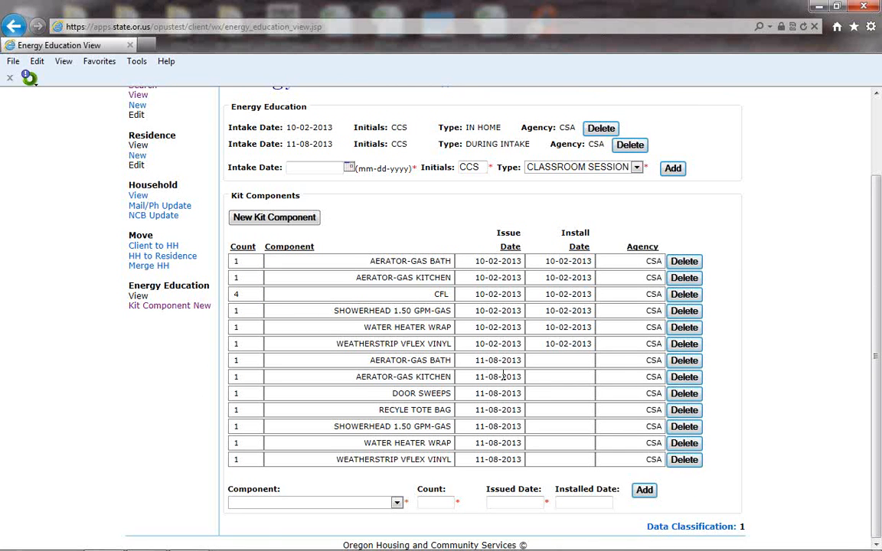
left_click(685, 379)
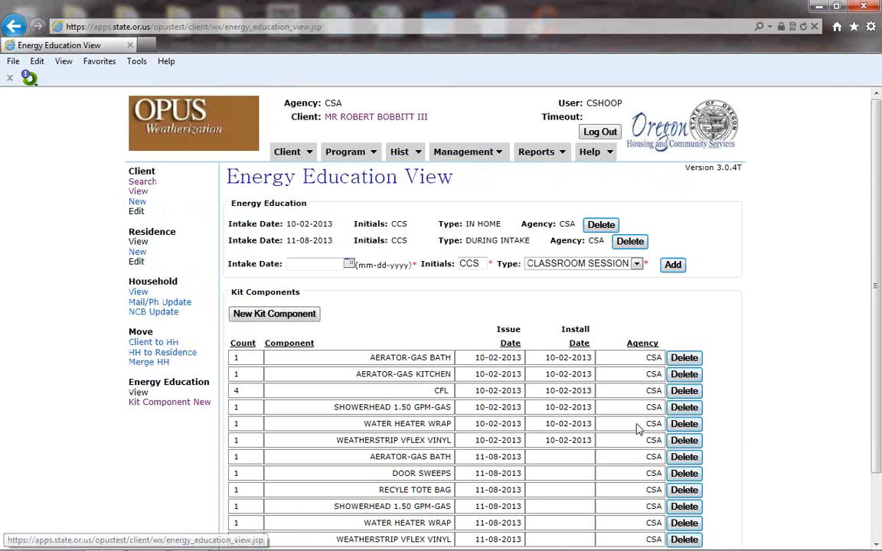
left_click(876, 544)
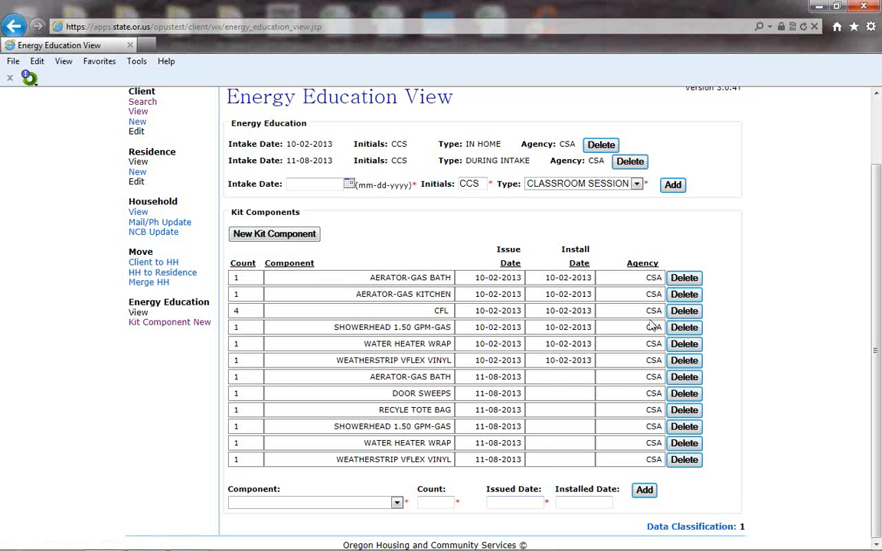
left_click(682, 311)
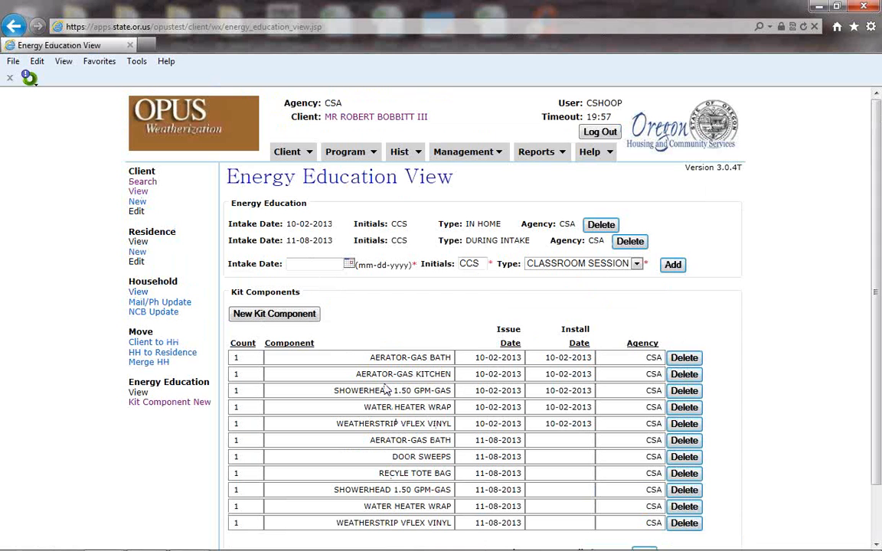
Start a new kit component entry with the ELECTRIC KIT CFL, apply the single installed date 11-08-2013, and try to save it.
left_click(267, 314)
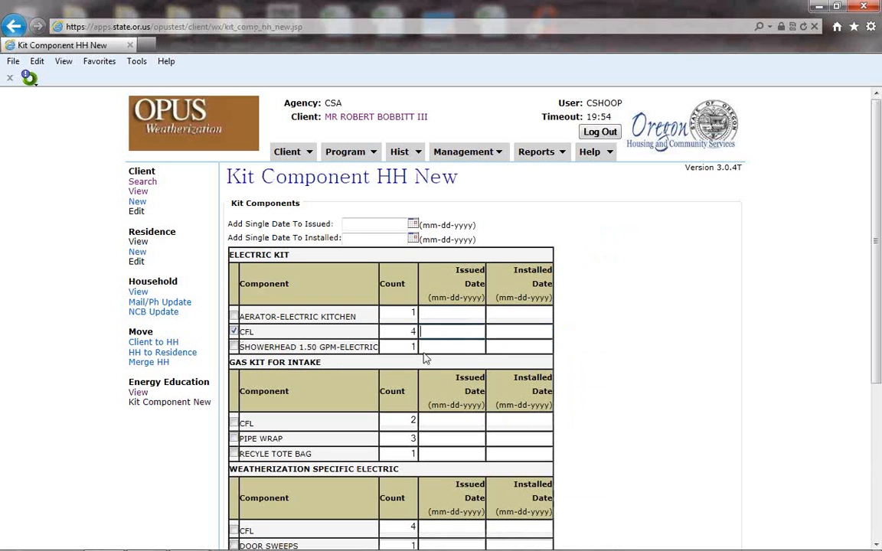
left_click(393, 236)
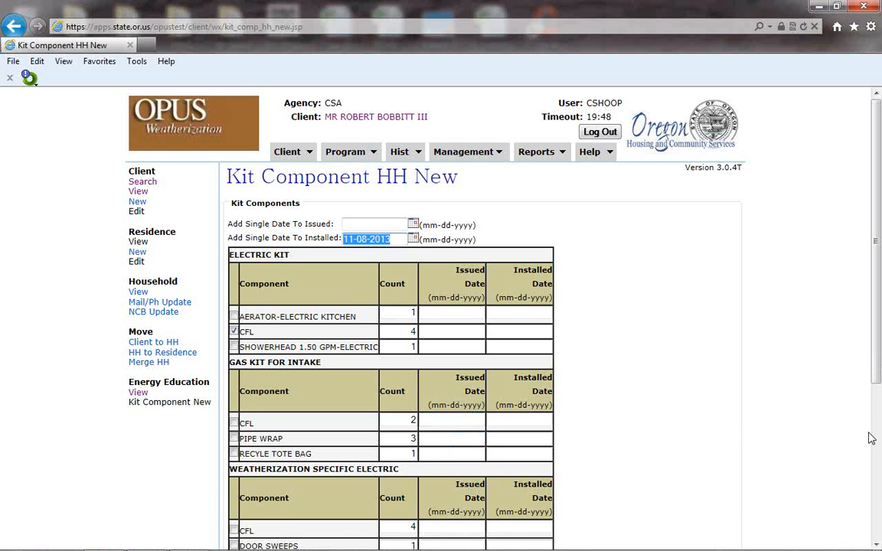
scroll(784, 373, "down", 3)
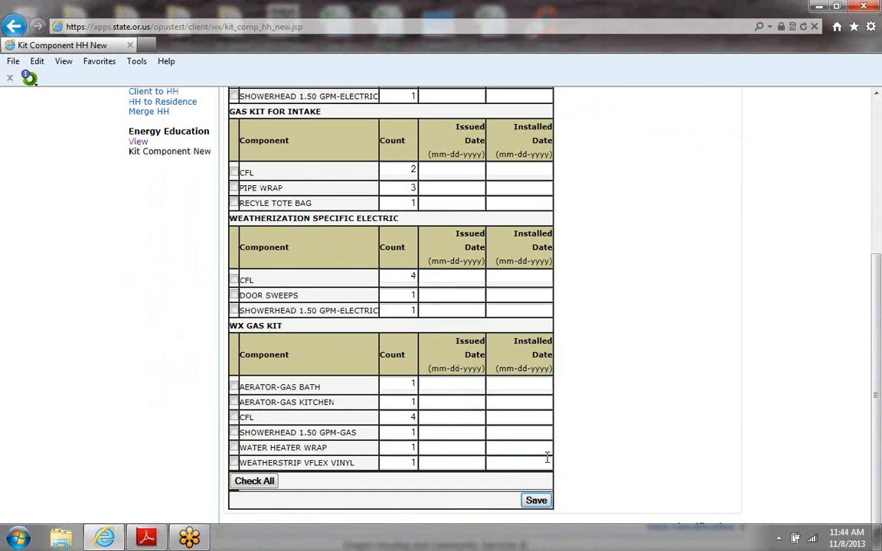
left_click(537, 503)
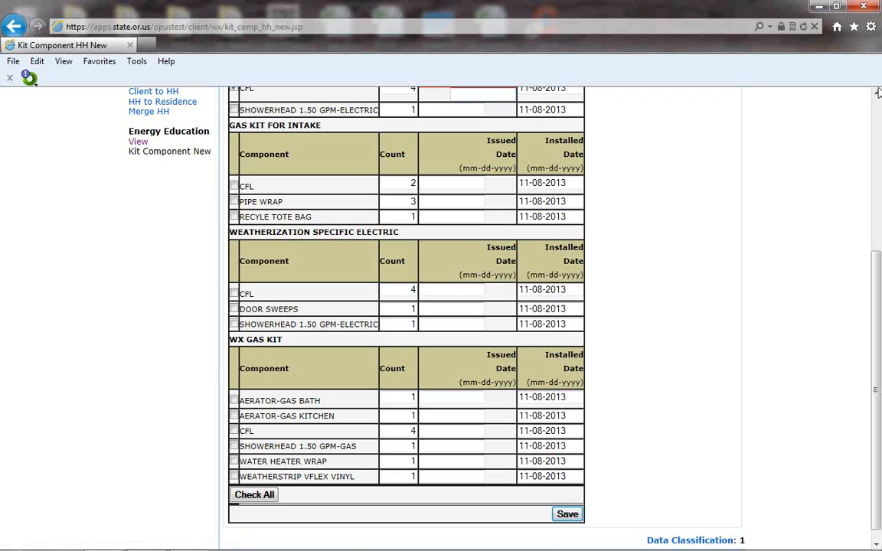
Apply the single issued date 11-08-2013 to the CFL entry and save it.
scroll(877, 95, "up", 5)
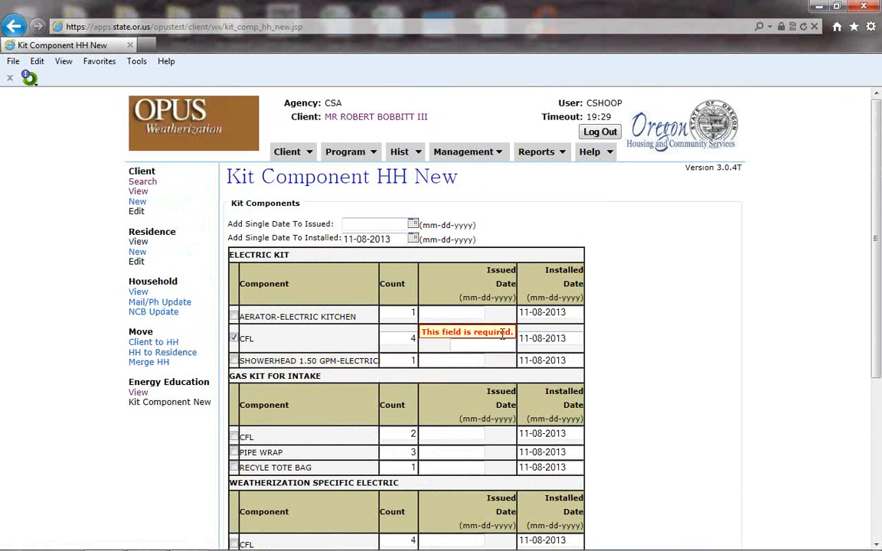
left_click(467, 345)
double_click(382, 226)
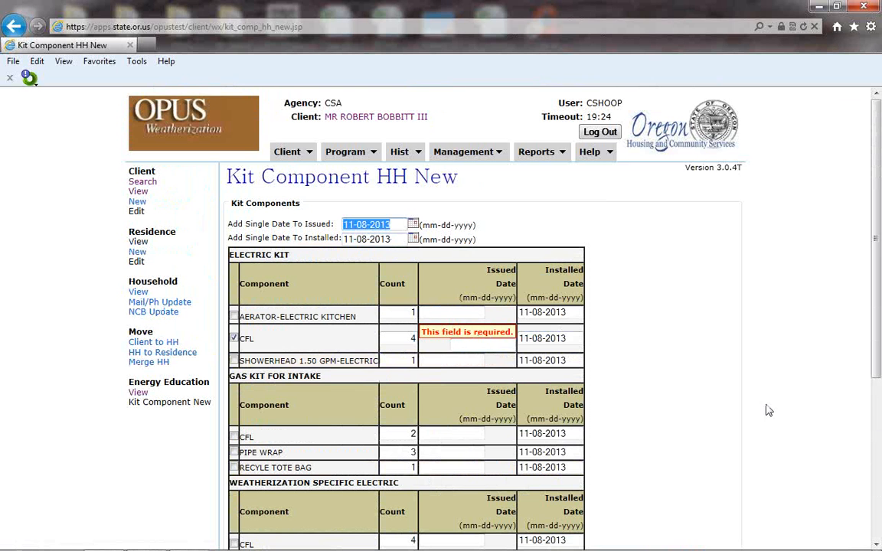
scroll(866, 366, "down", 3)
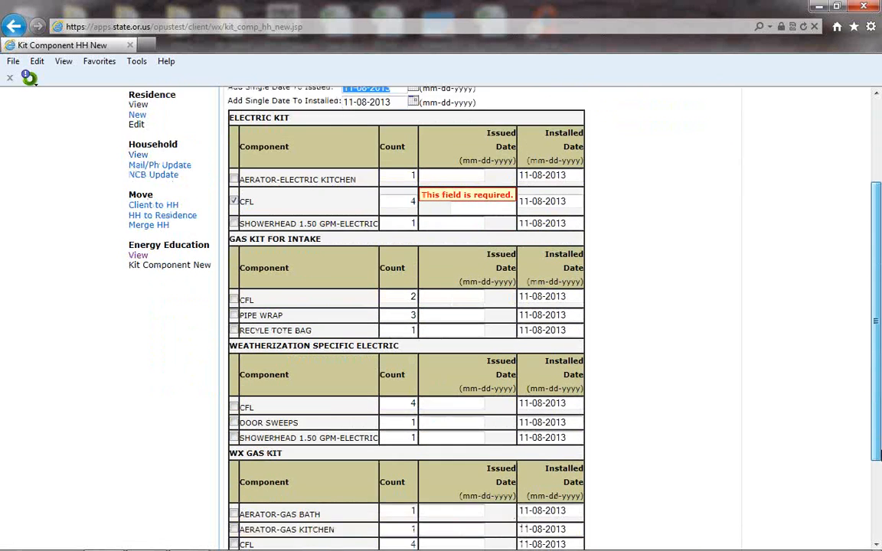
left_click(567, 536)
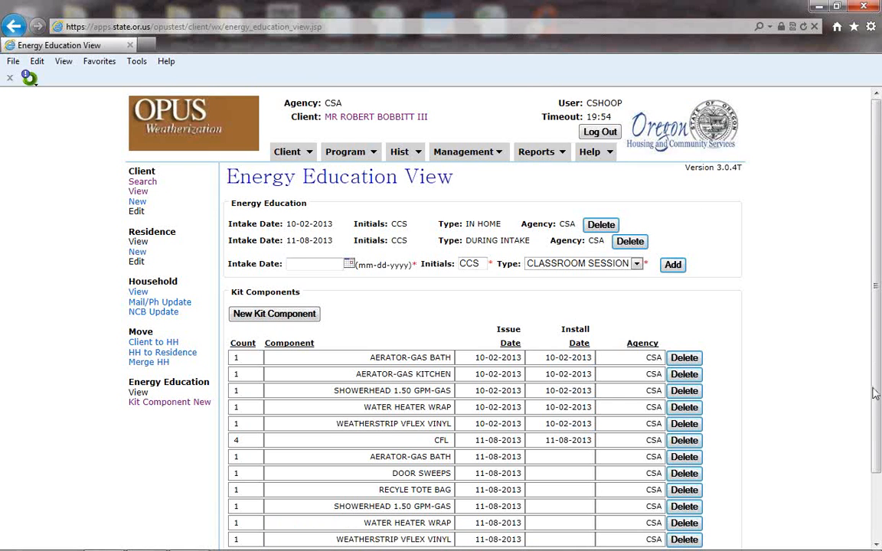
Add a CFL kit component with a count of 4 and issued date 11-08-2013, without an installed date.
left_click_drag(879, 389, 879, 517)
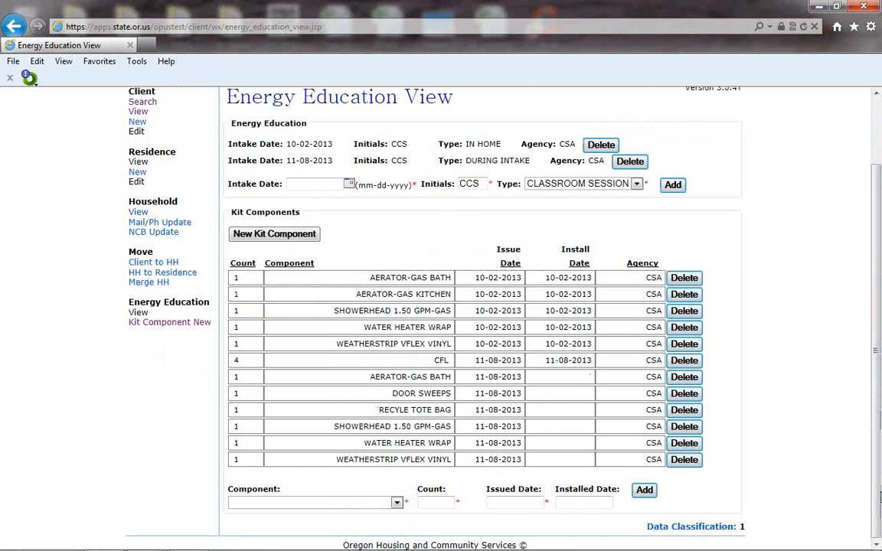
left_click(397, 503)
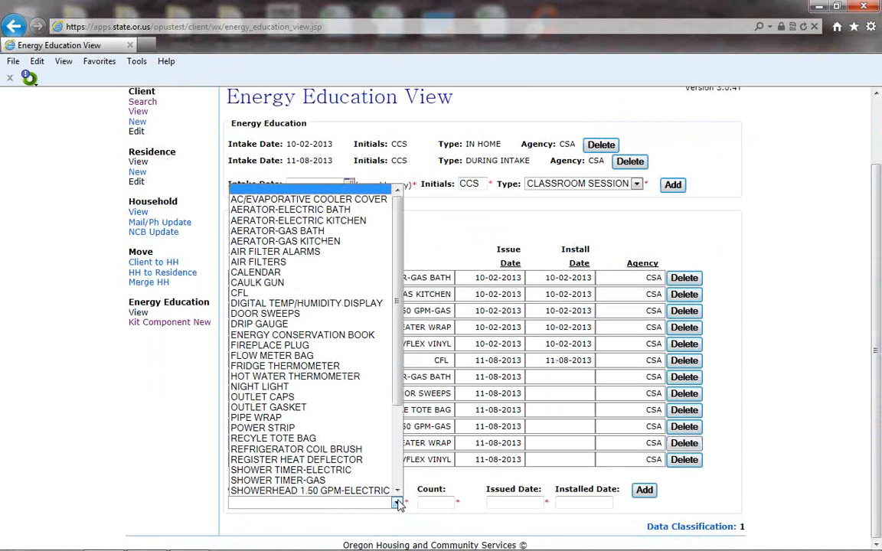
left_click(239, 293)
left_click(441, 502)
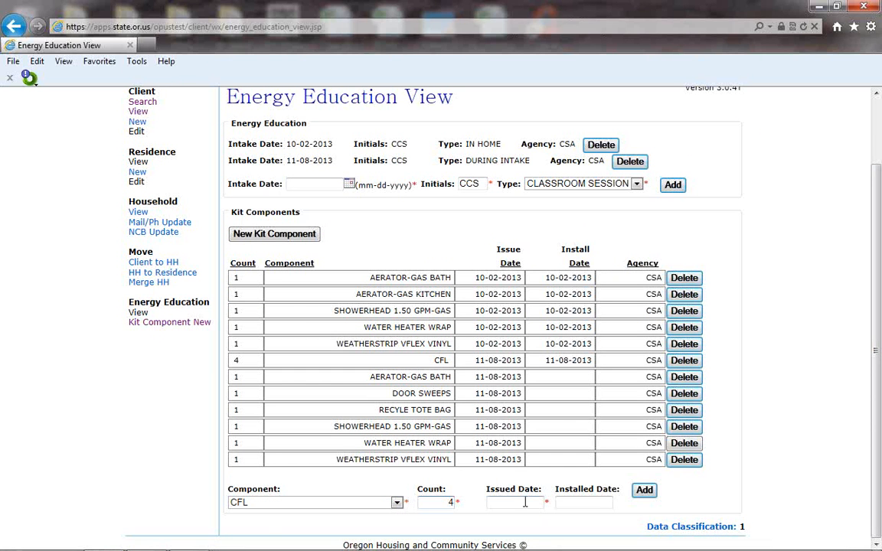
key("Tab")
left_click(651, 492)
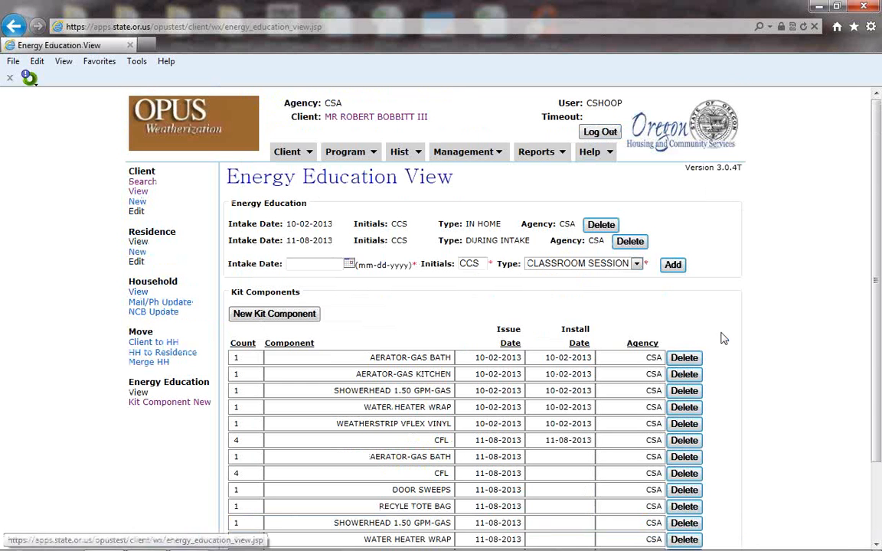
Open the new kit component form, look over the components listed under each kit, and return to the Energy Education View.
left_click(880, 496)
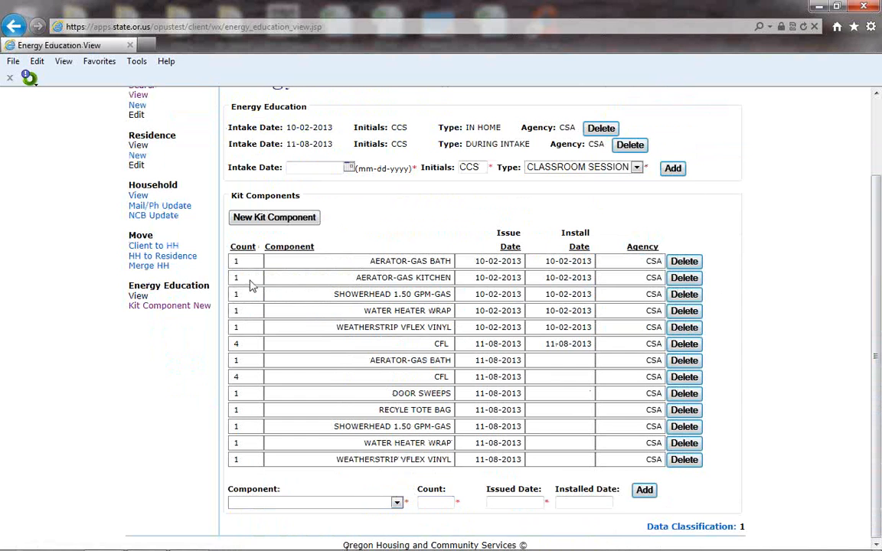
left_click(281, 217)
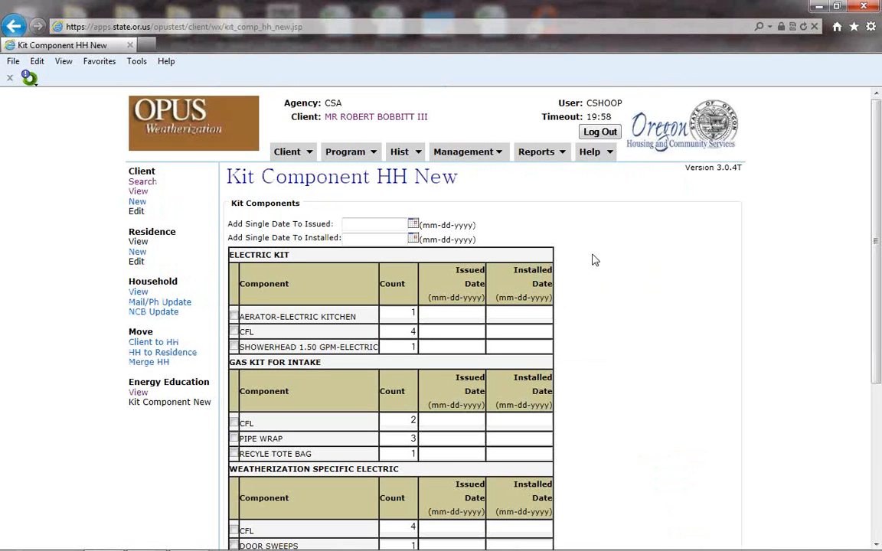
scroll(875, 381, "down", 3)
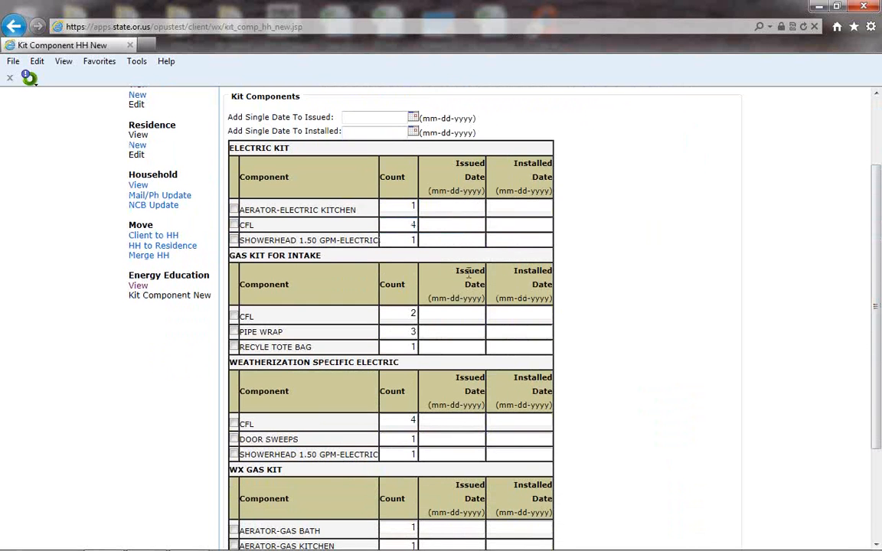
scroll(877, 397, "down", 4)
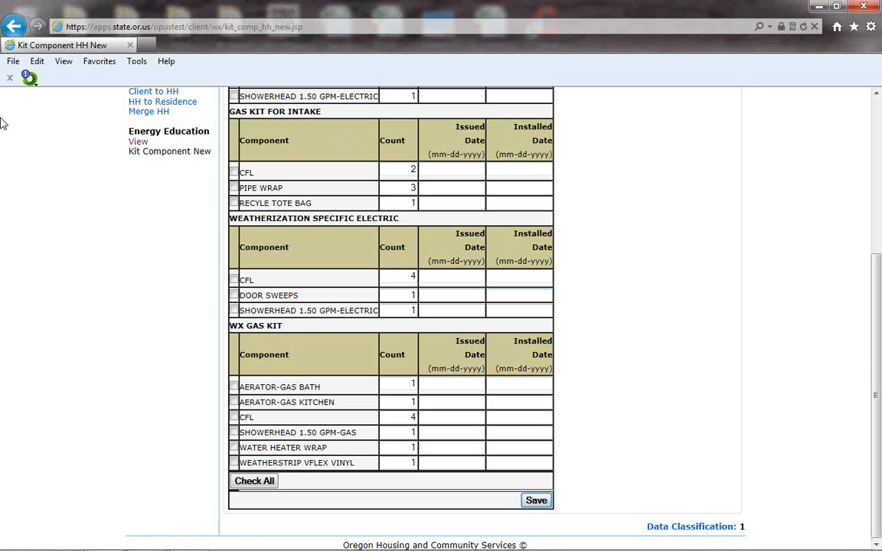
left_click(14, 27)
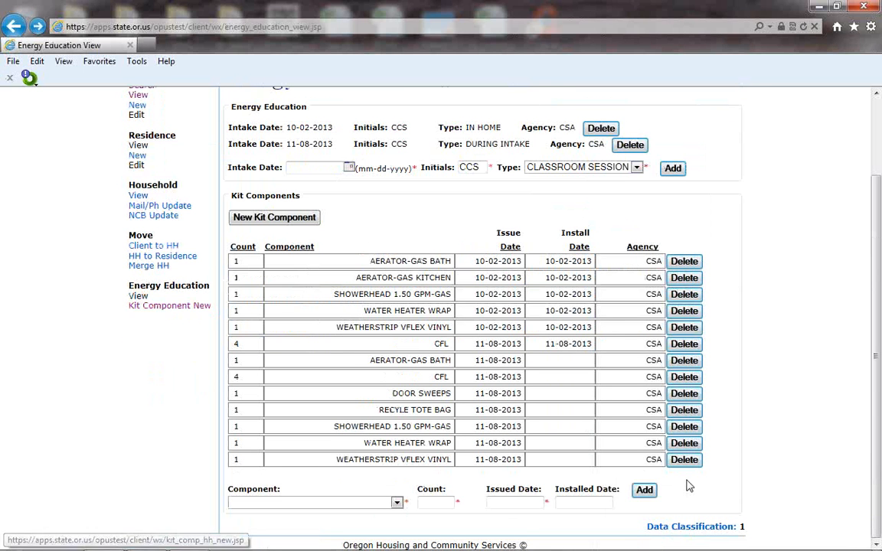
left_click(879, 97)
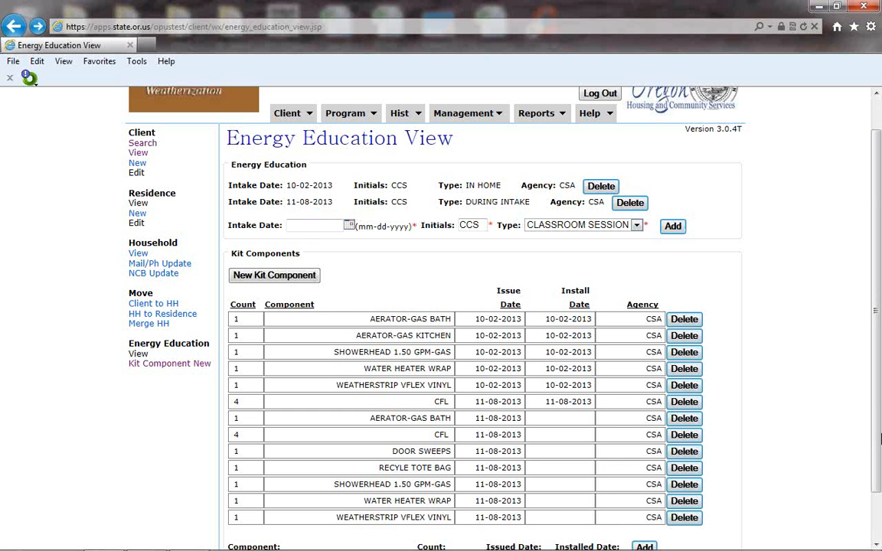
scroll(880, 494, "down", 1)
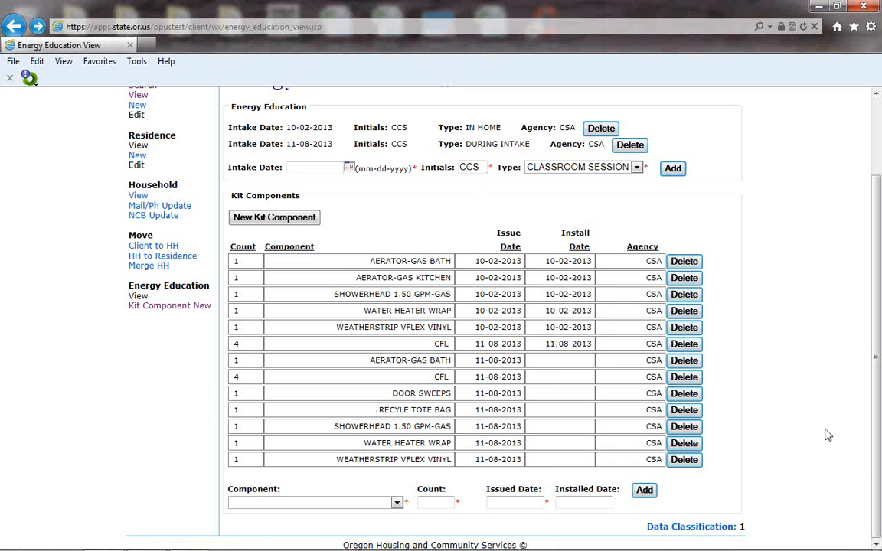
scroll(879, 450, "up", 1)
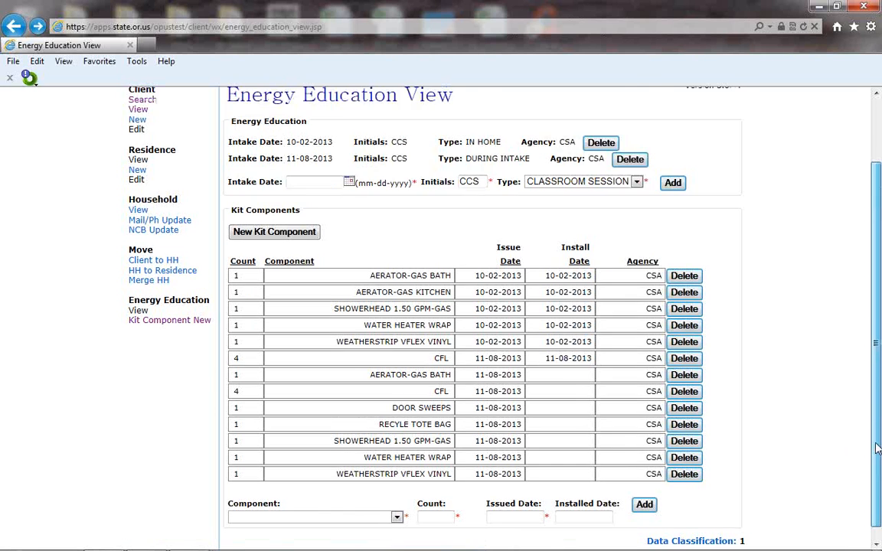
left_click_drag(878, 449, 878, 414)
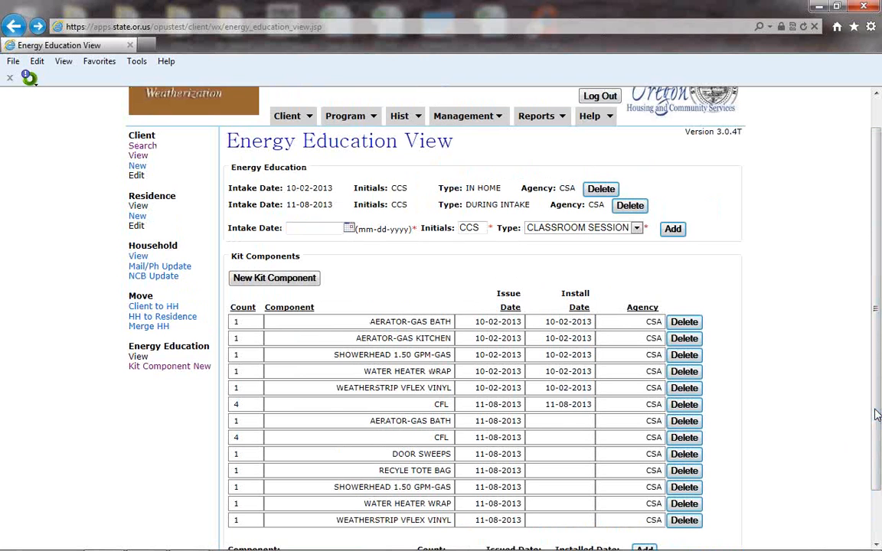